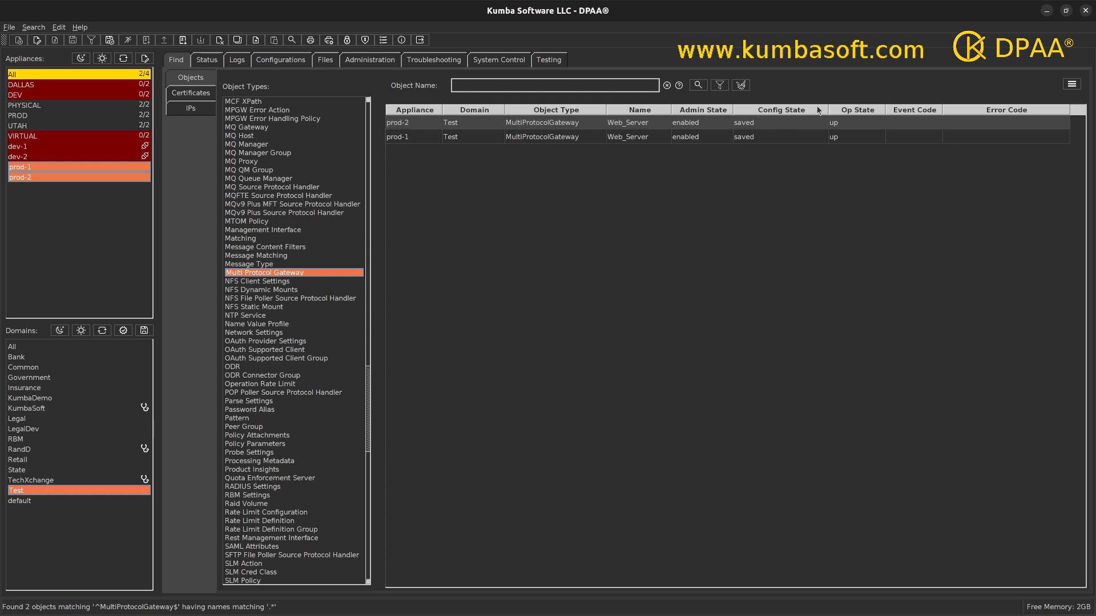
Narrow the Config State and Domain columns, then select the prod-2 and prod-1 Web_Server results.
drag(820, 109, 788, 109)
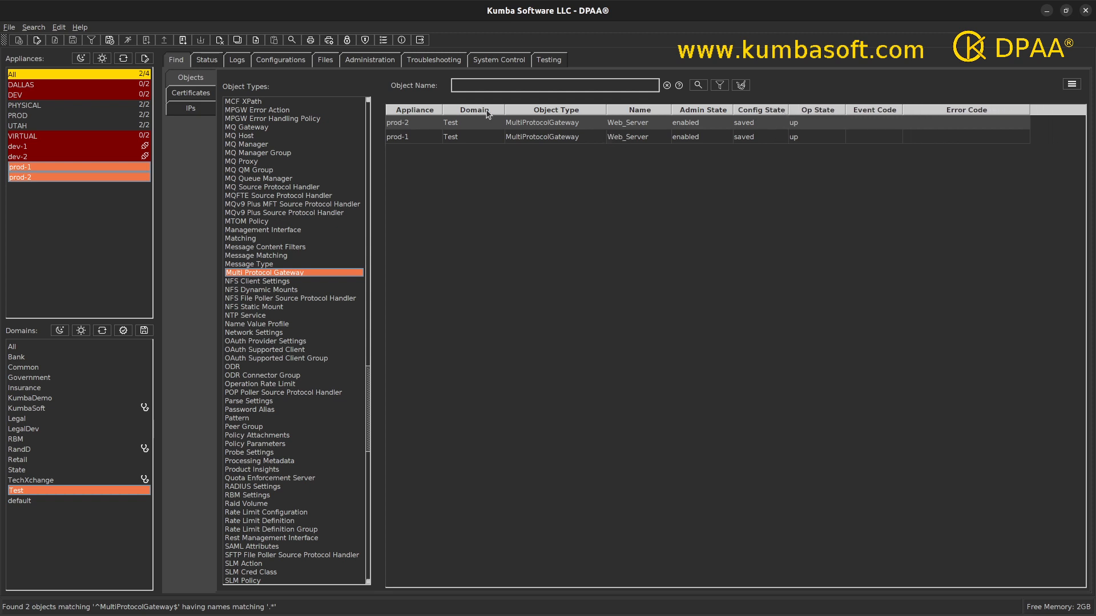
drag(504, 109, 494, 109)
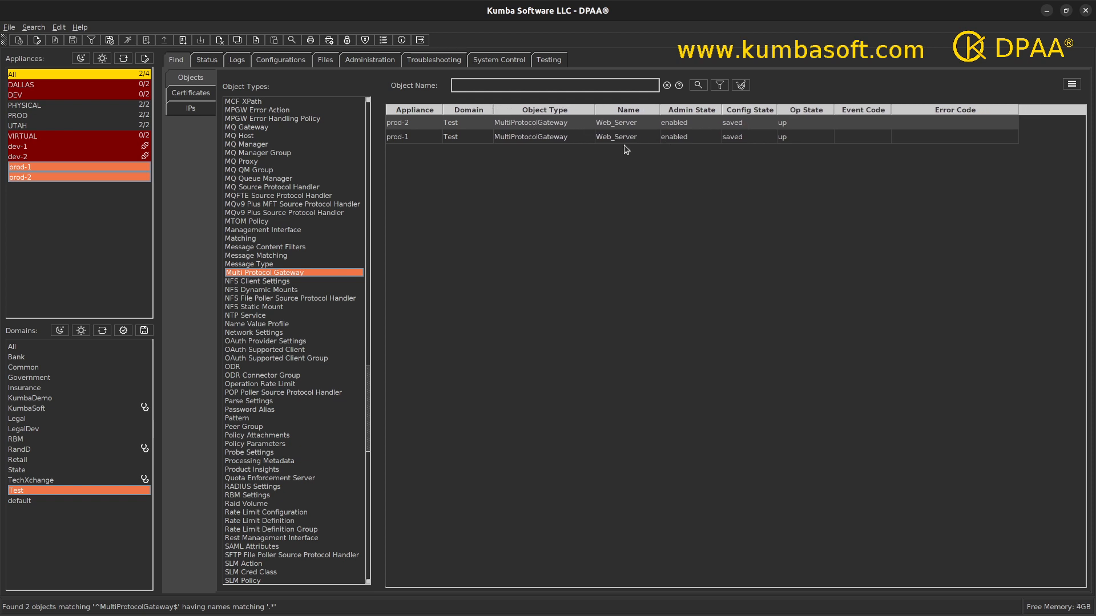
click(558, 126)
shift+click(559, 140)
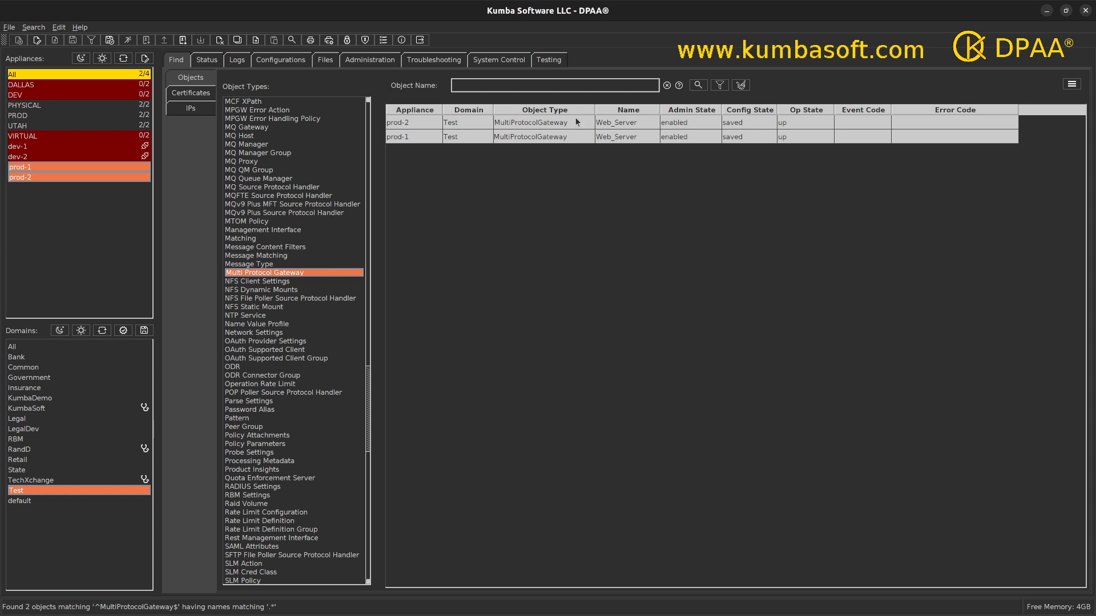
Delete the selected Web_Server gateways with Cascade Deletes unchecked, advancing to the review list.
click(1071, 87)
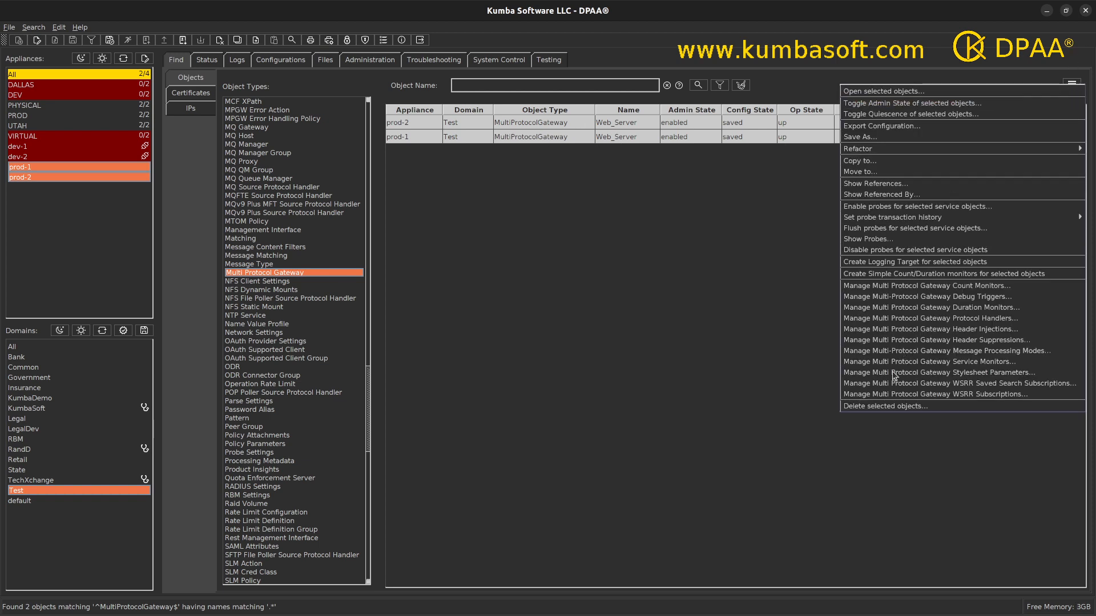
click(871, 407)
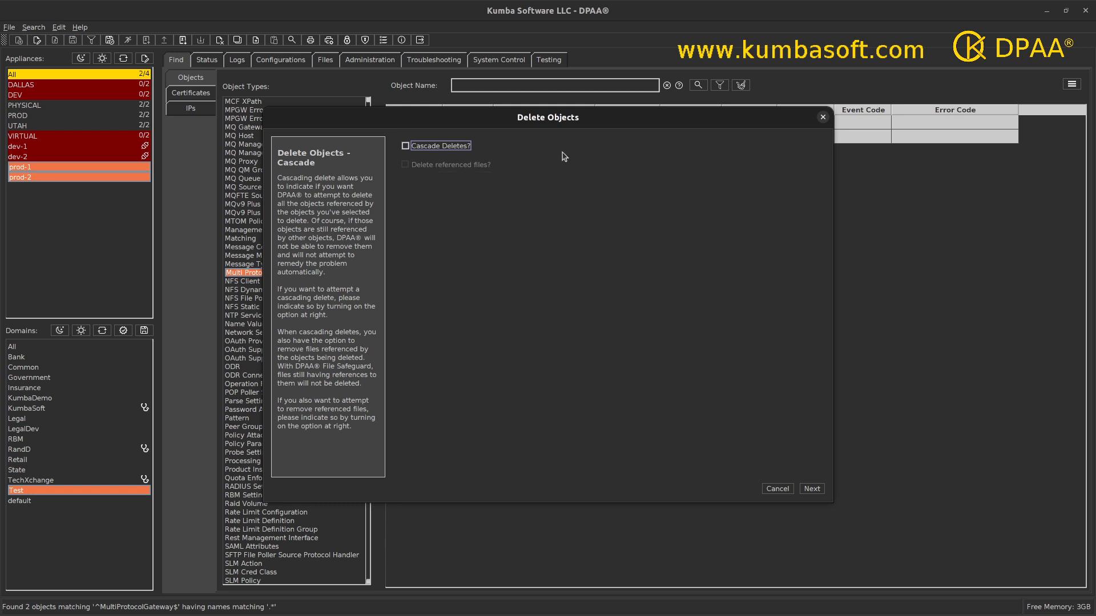
drag(567, 119, 559, 169)
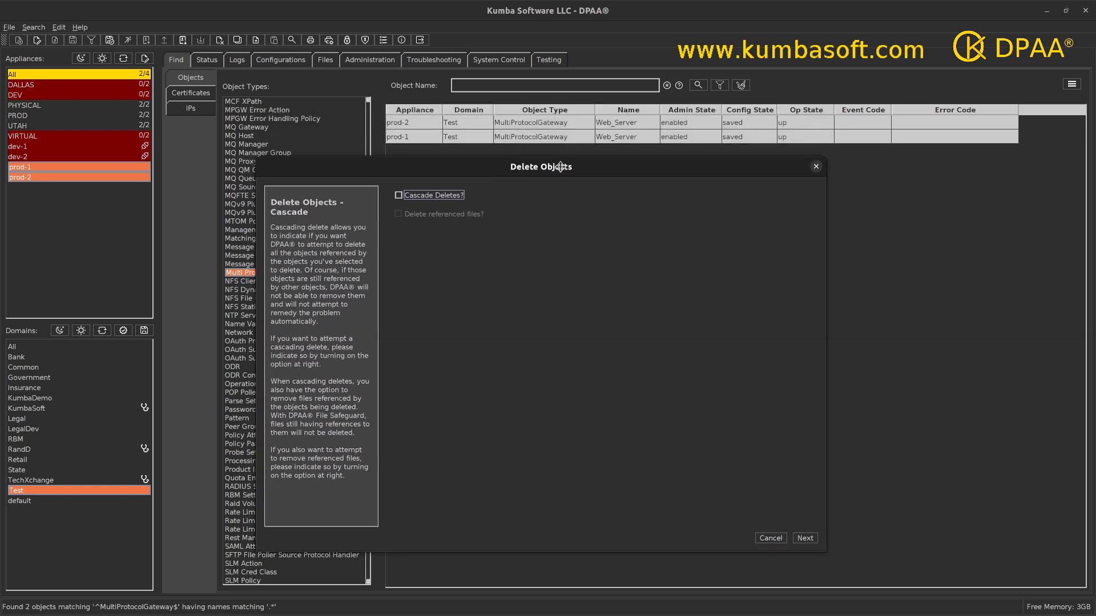
click(805, 538)
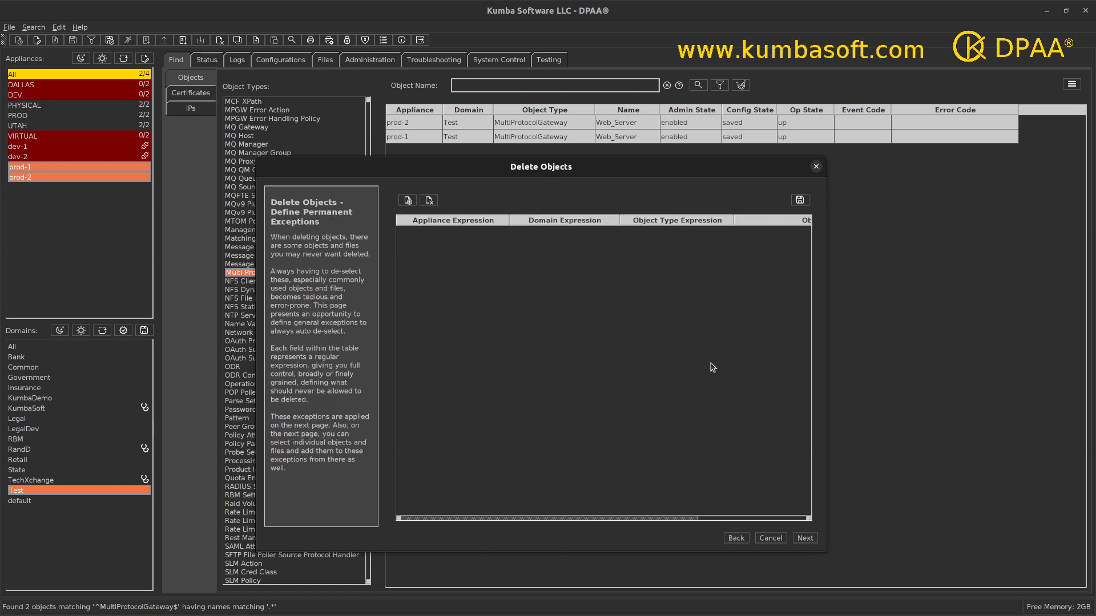
click(805, 539)
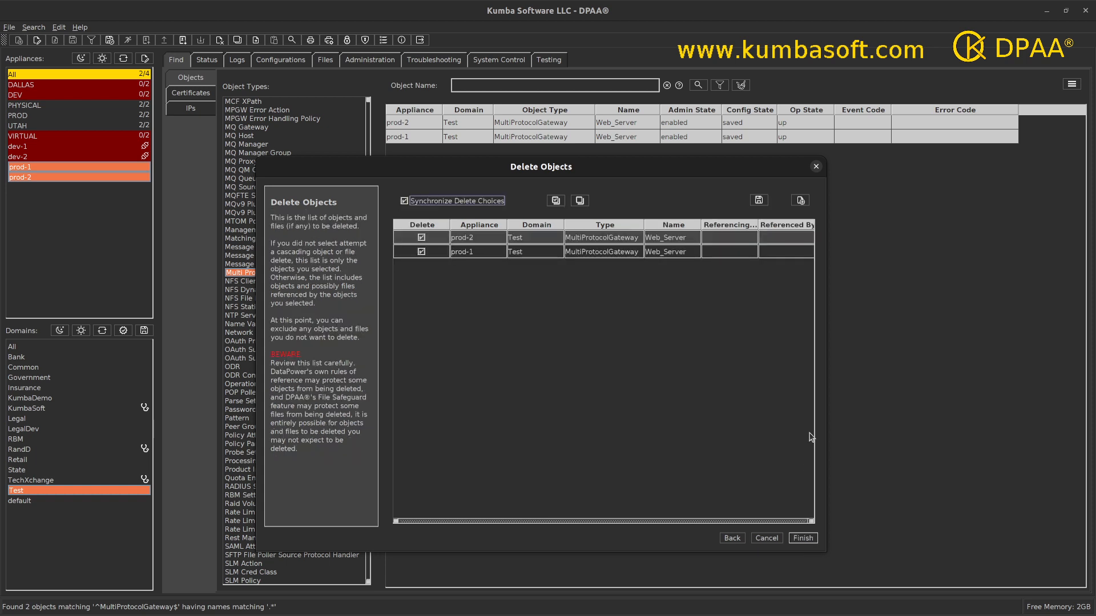
Widen the delete wizard, then unmark and re-mark both gateways for deletion.
drag(826, 403, 858, 401)
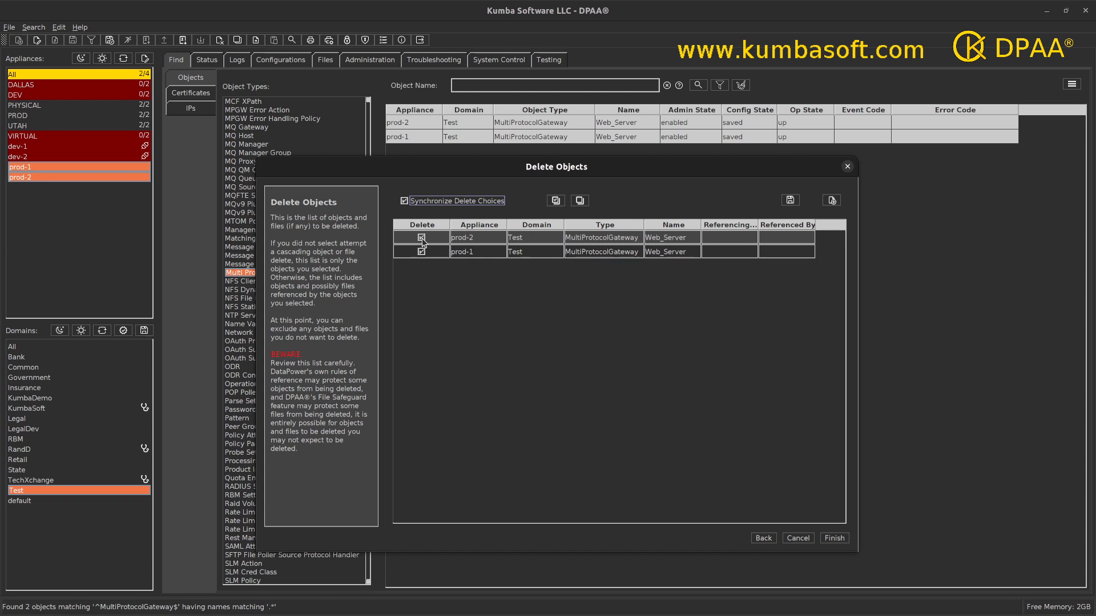
click(429, 257)
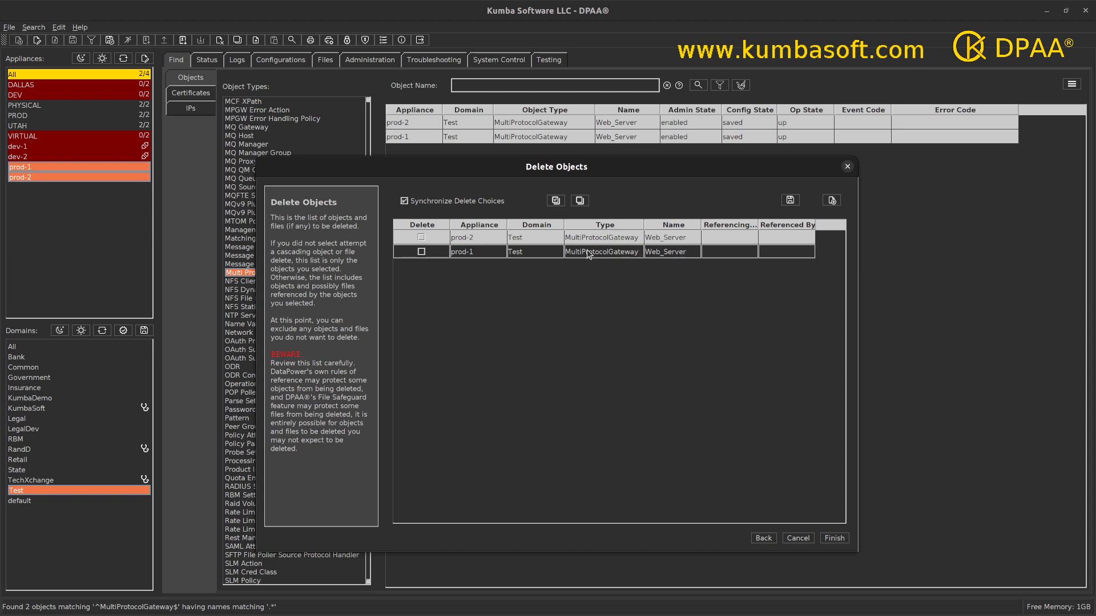
click(421, 251)
Toggle Synchronize Delete Choices off and on around re-checking prod-2, then go back a page.
click(404, 201)
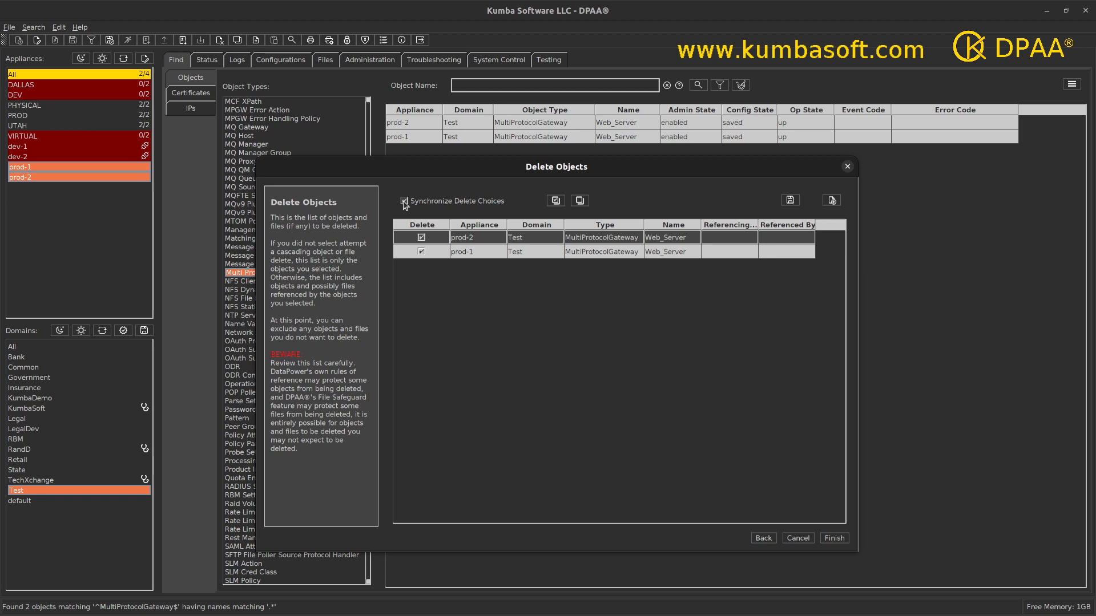
click(421, 238)
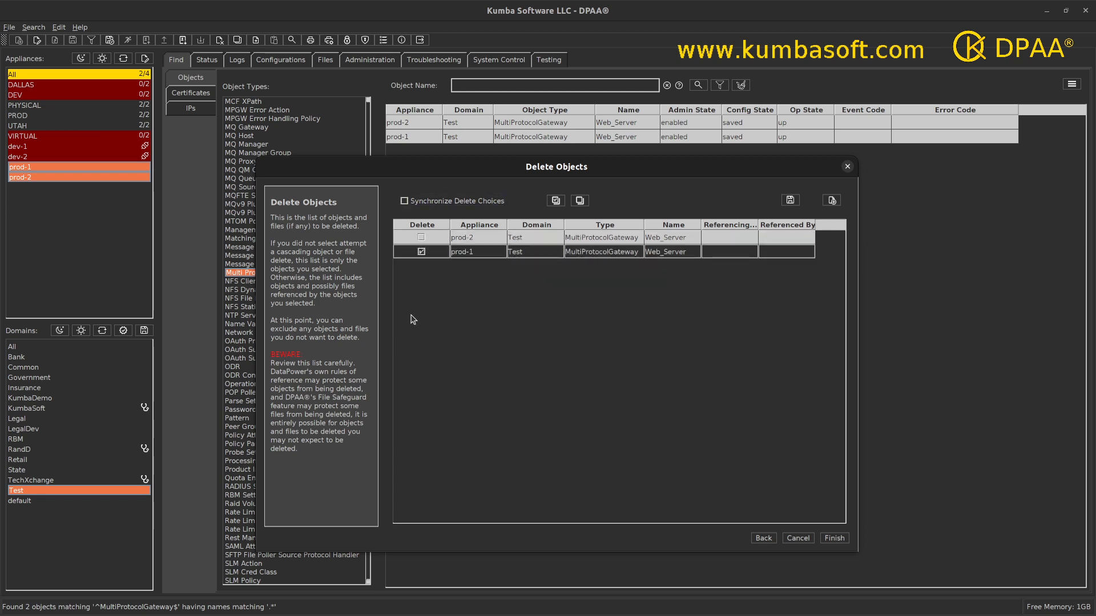
click(587, 253)
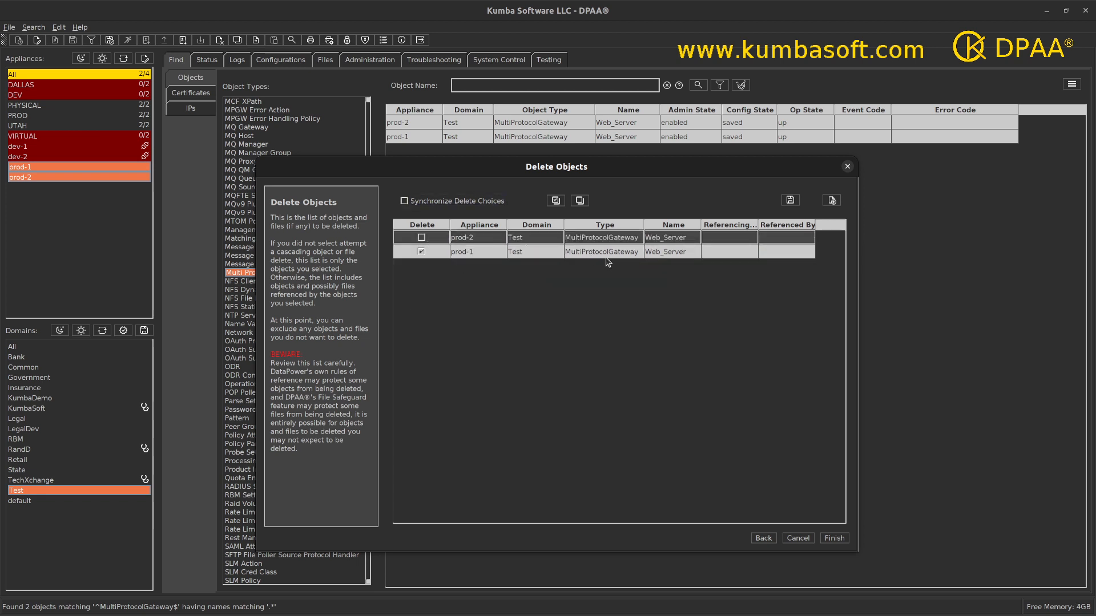
click(422, 237)
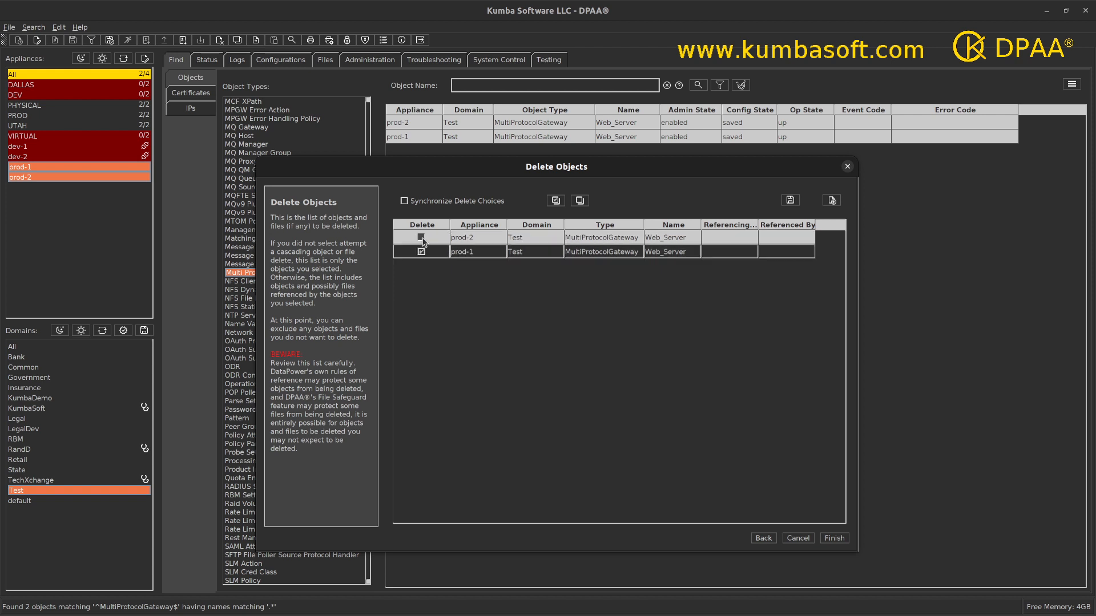
click(404, 201)
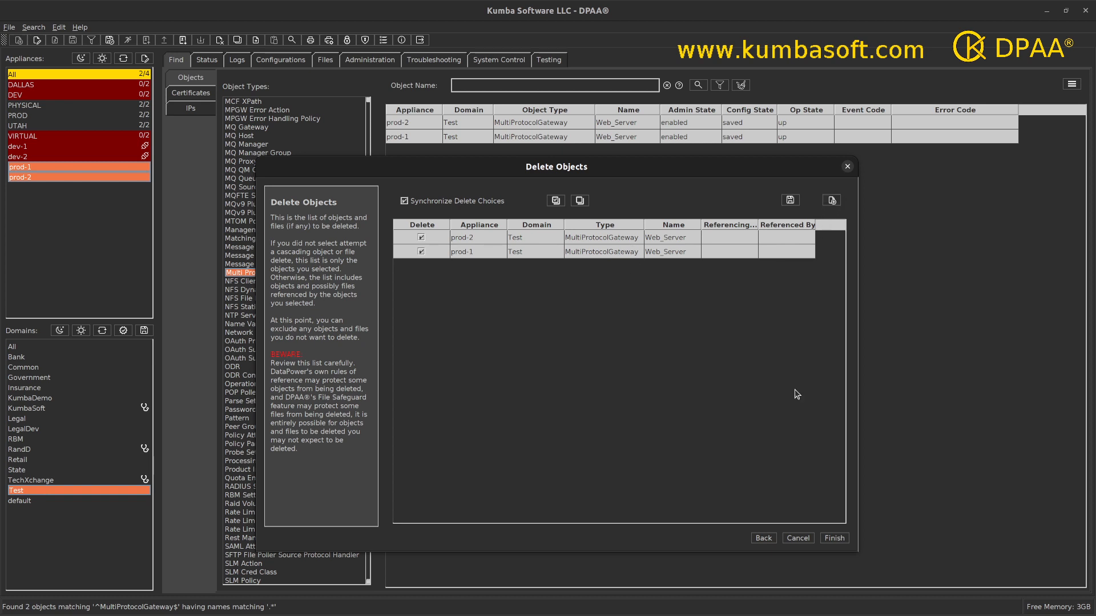
click(764, 540)
Enable Cascade Deletes and Delete referenced files?, then enlarge the delete wizard.
click(764, 540)
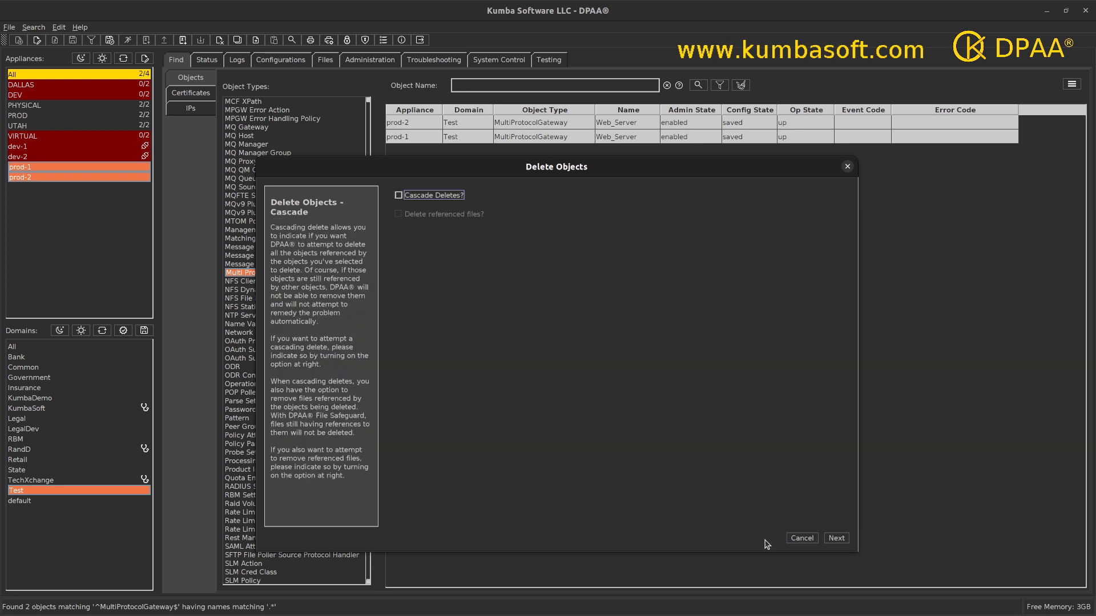
click(400, 198)
click(400, 215)
click(400, 216)
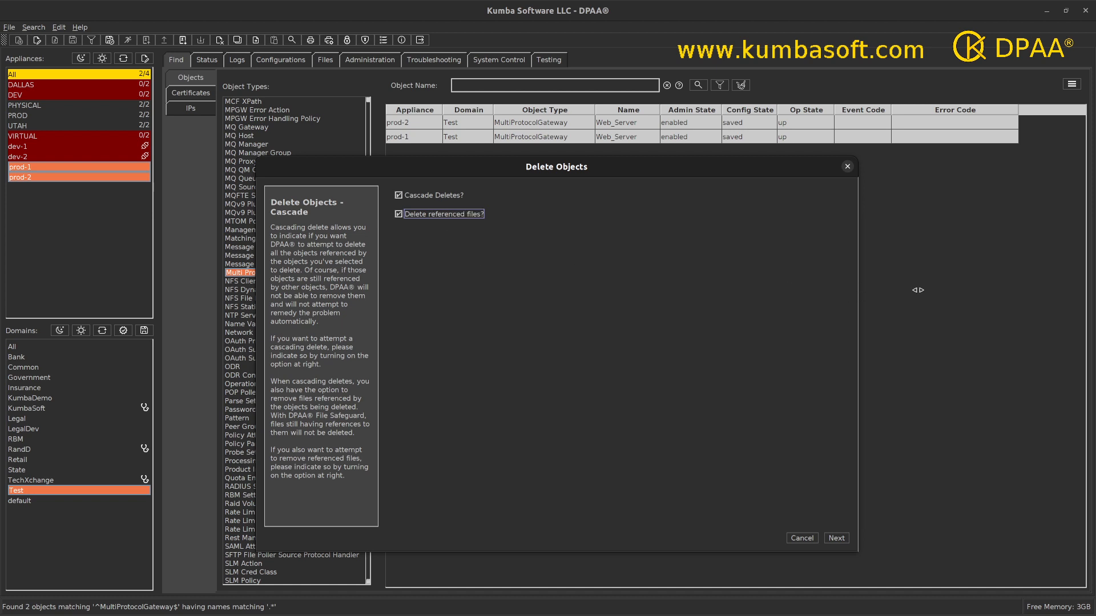
drag(917, 290, 959, 290)
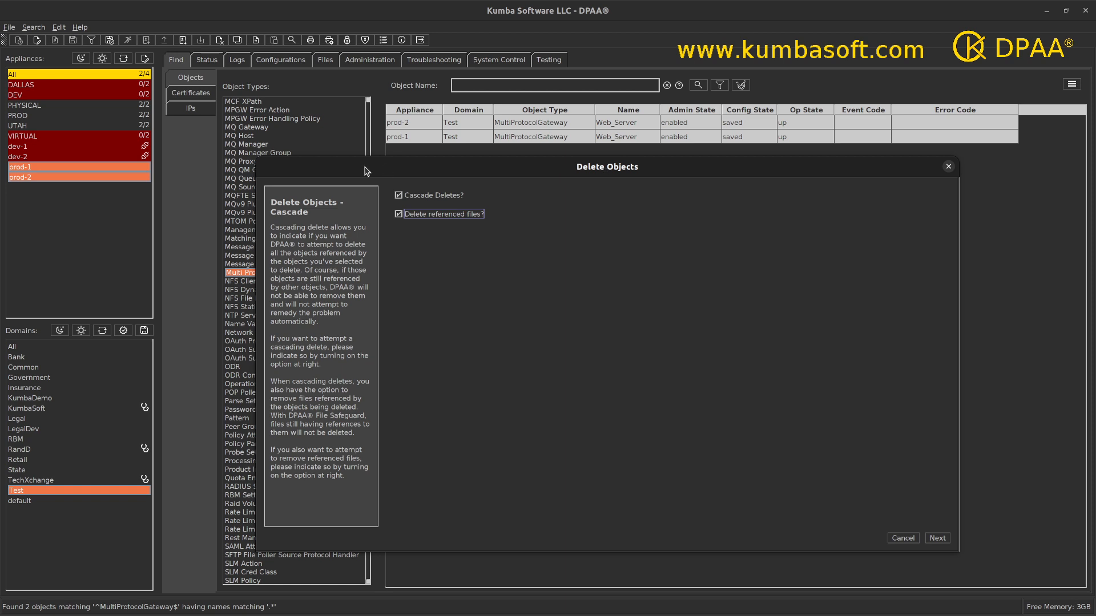
drag(254, 158, 159, 79)
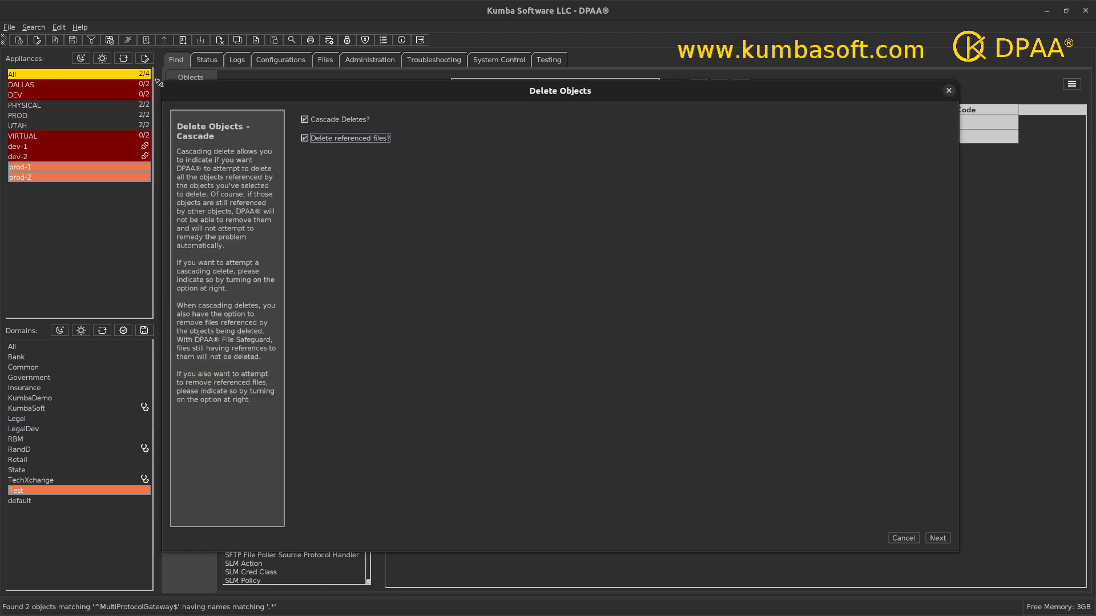
Move to the permanent exceptions page, widen the Domain Expression column, and add a new exception row.
click(939, 538)
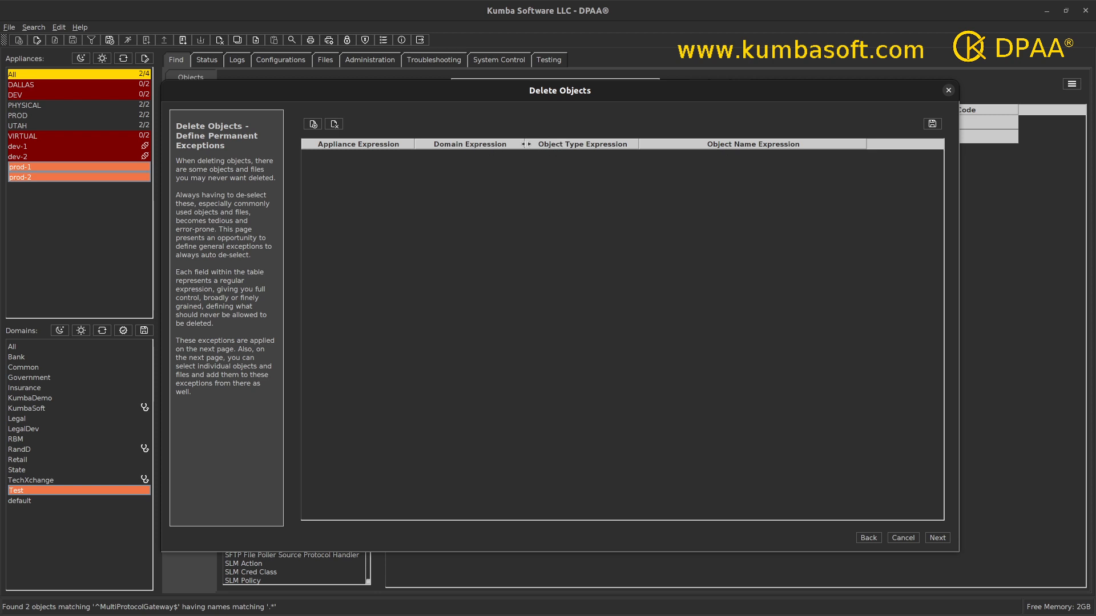
drag(535, 144, 560, 144)
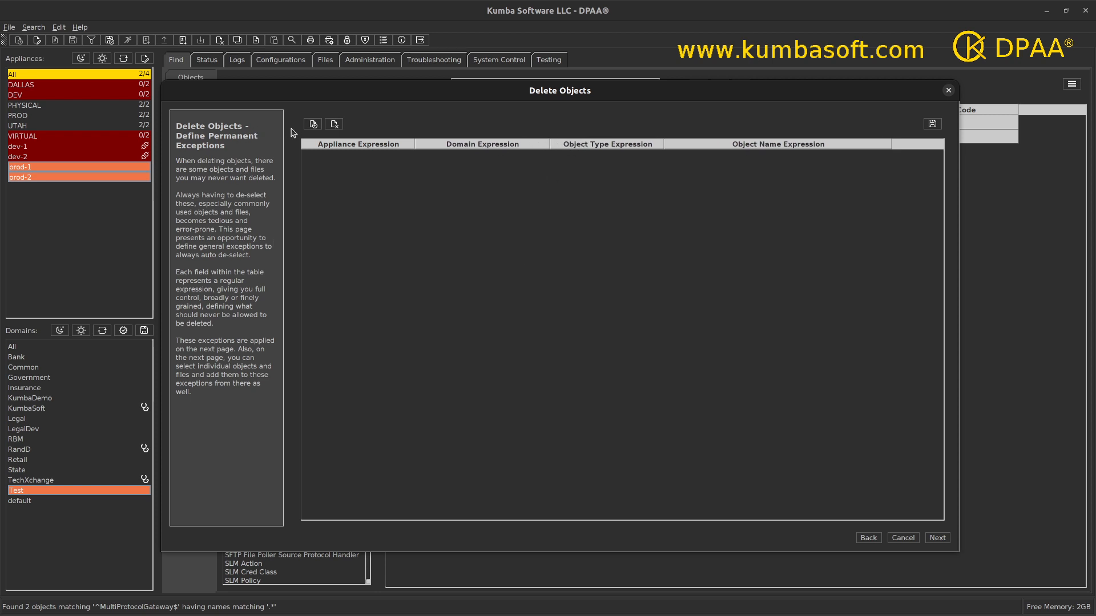
click(313, 125)
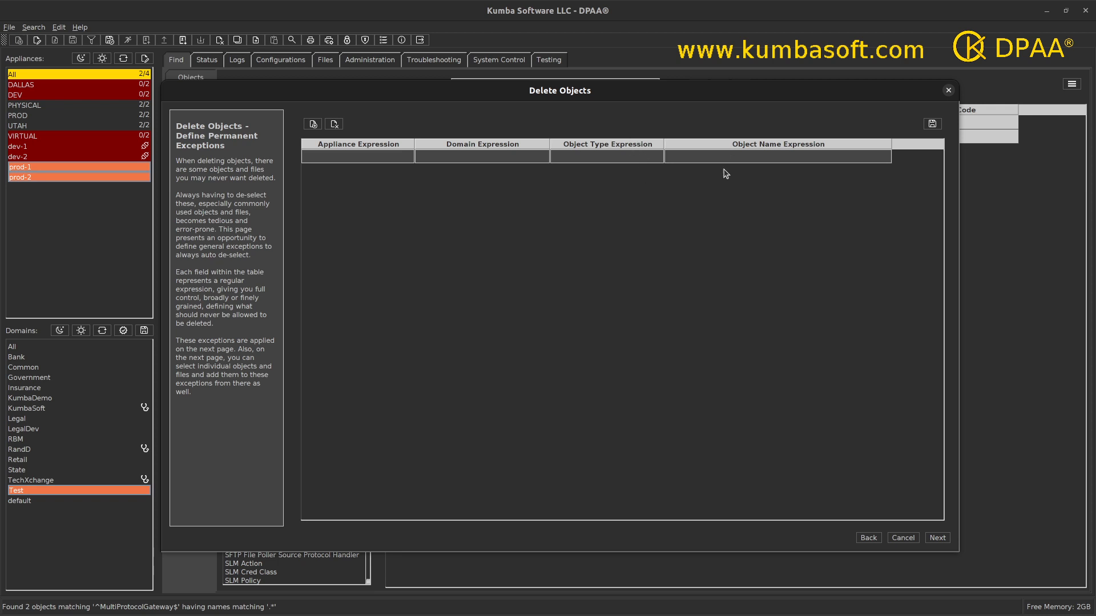
Fill the new exception's appliance, domain and object name expressions with .*.
click(372, 158)
text(.*)
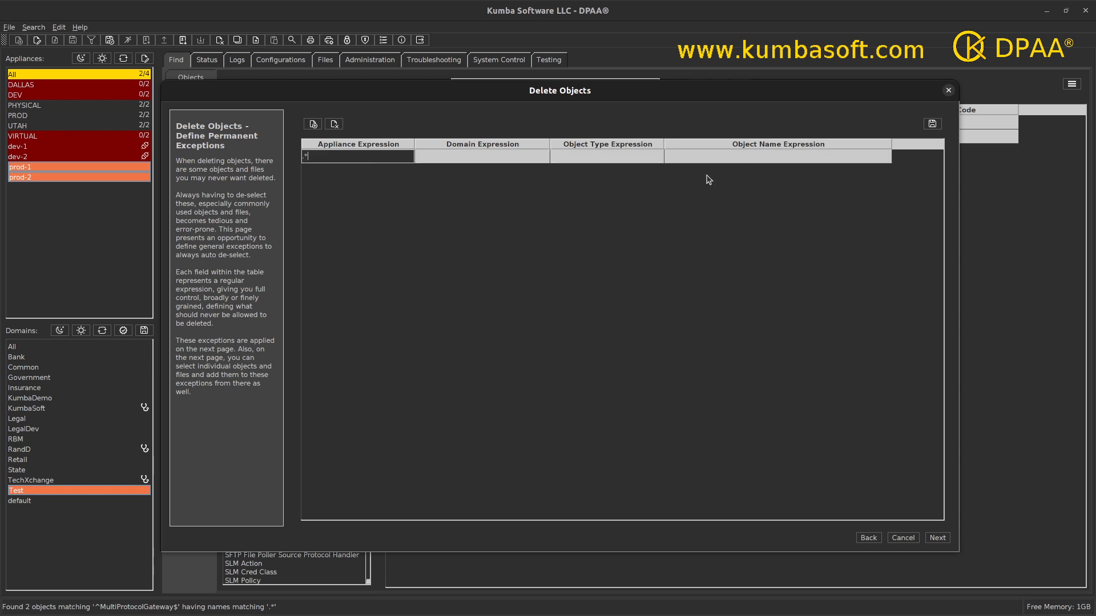
click(530, 160)
text(.*)
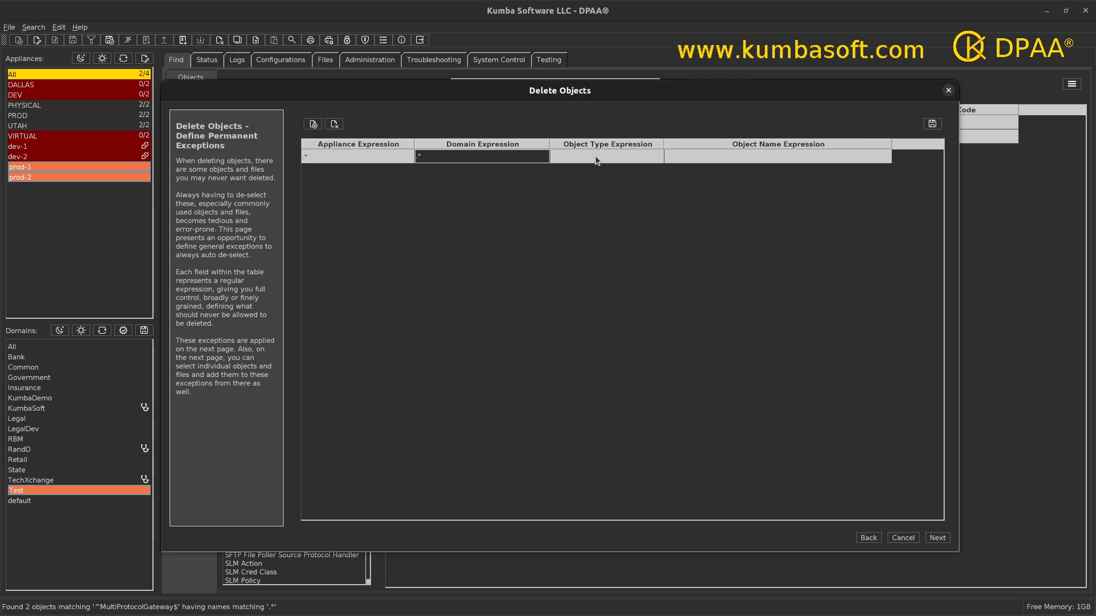
click(596, 159)
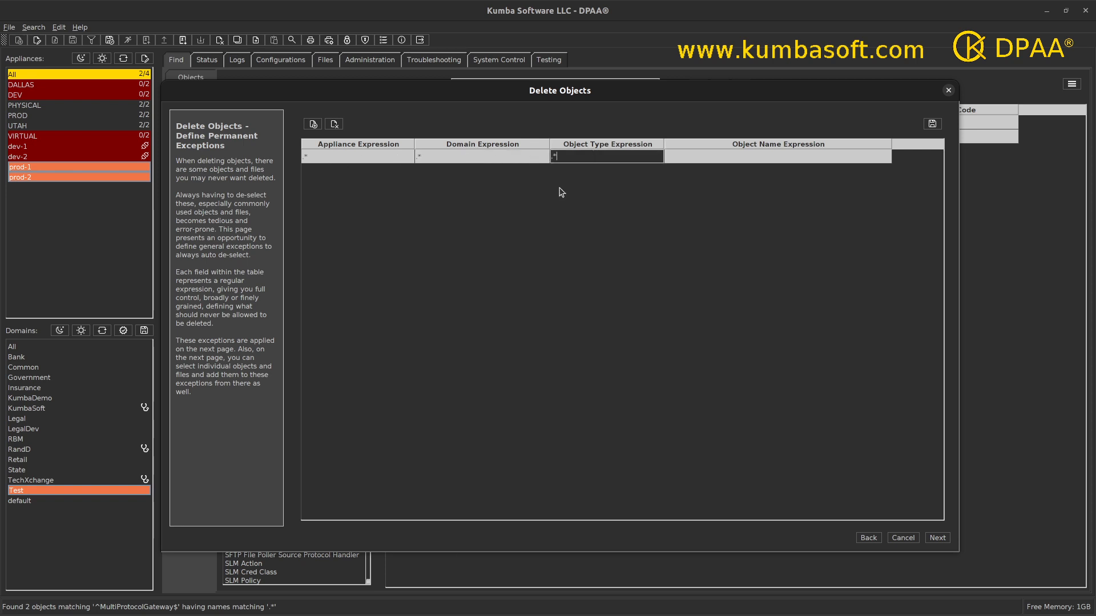
click(710, 156)
text(.*)
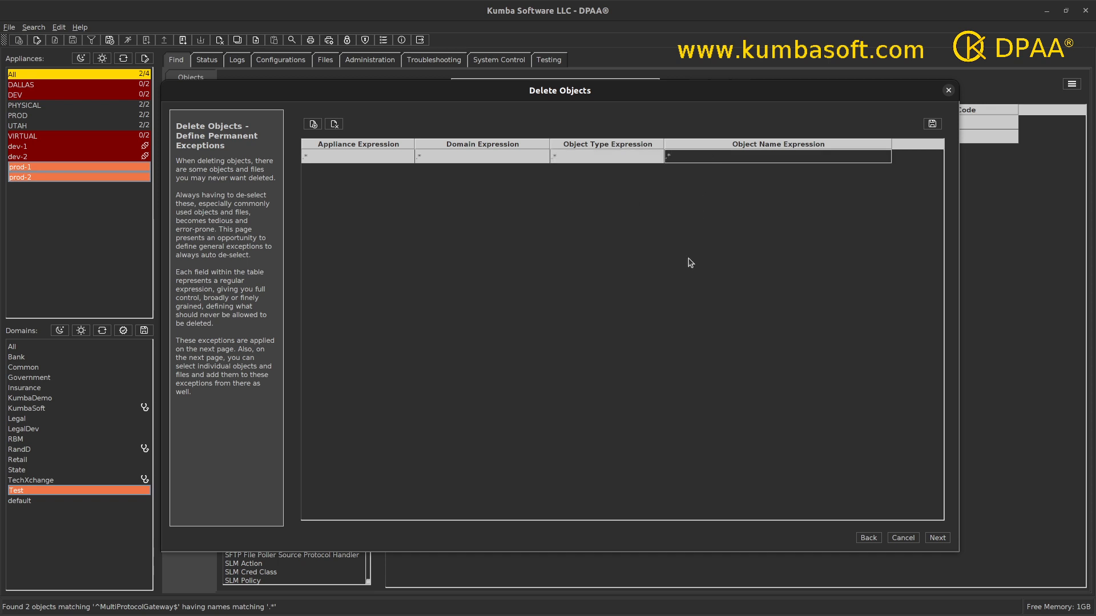
drag(890, 143, 847, 143)
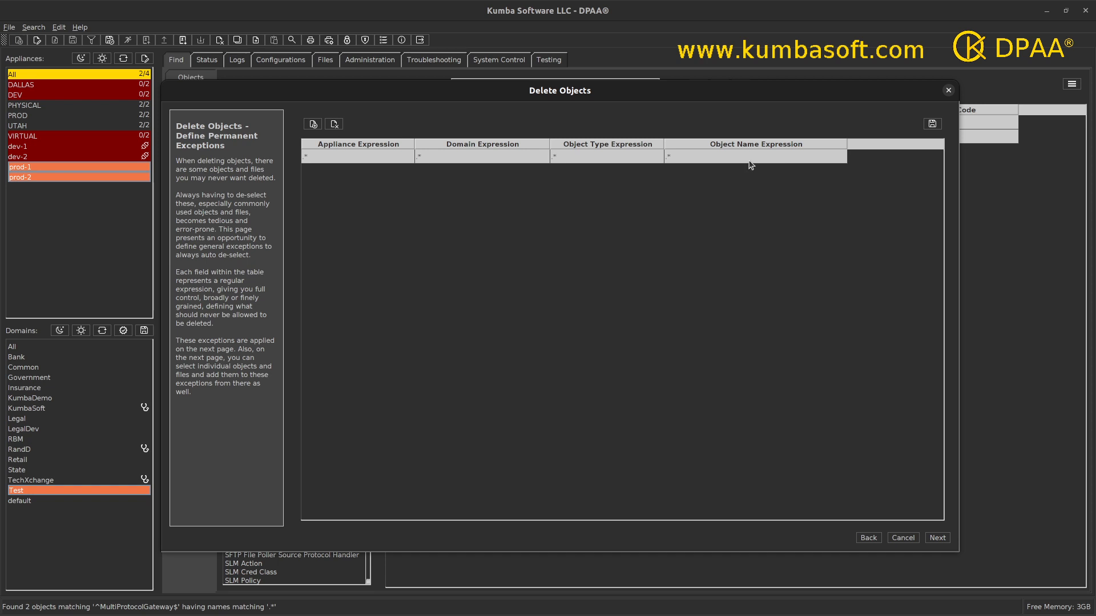
Set the first exception's object type to file and object name to pubcert:.*.
double_click(684, 156)
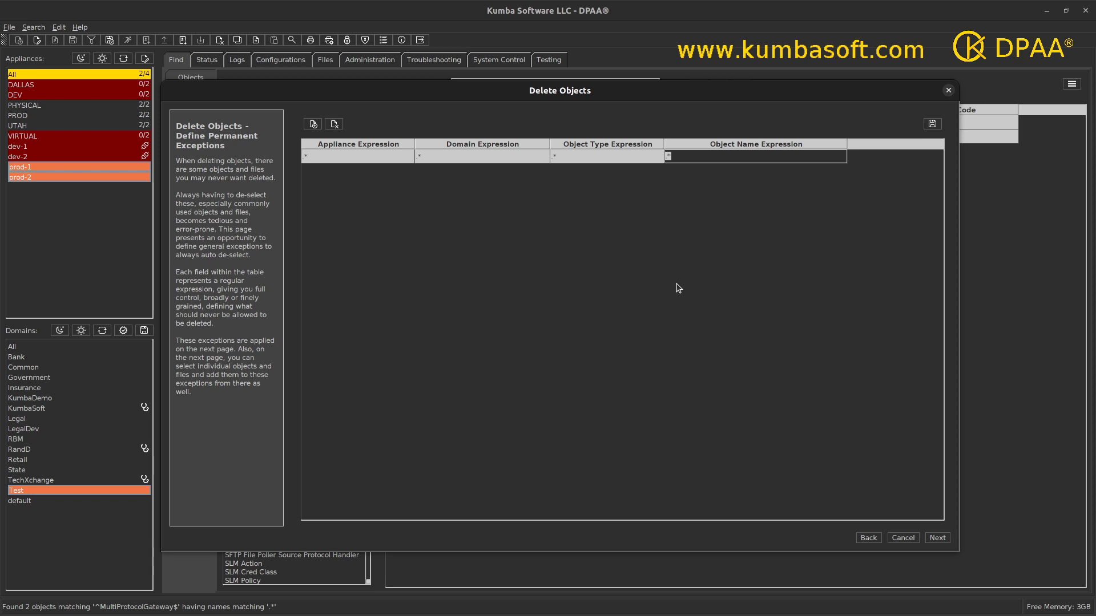
text(pubcert:)
double_click(564, 155)
drag(564, 155, 544, 156)
text(file)
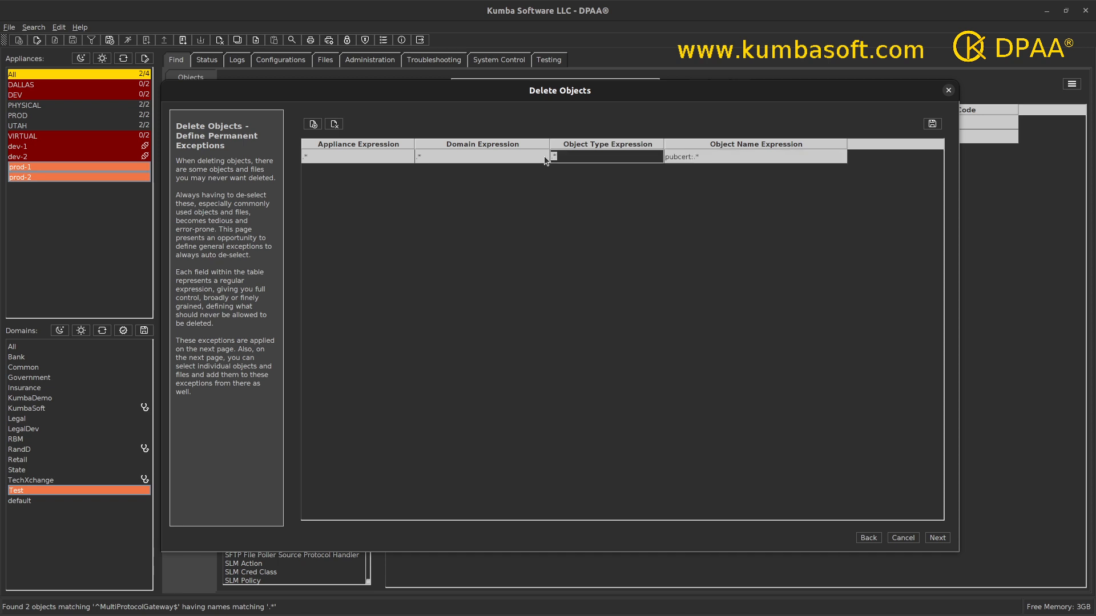
double_click(782, 155)
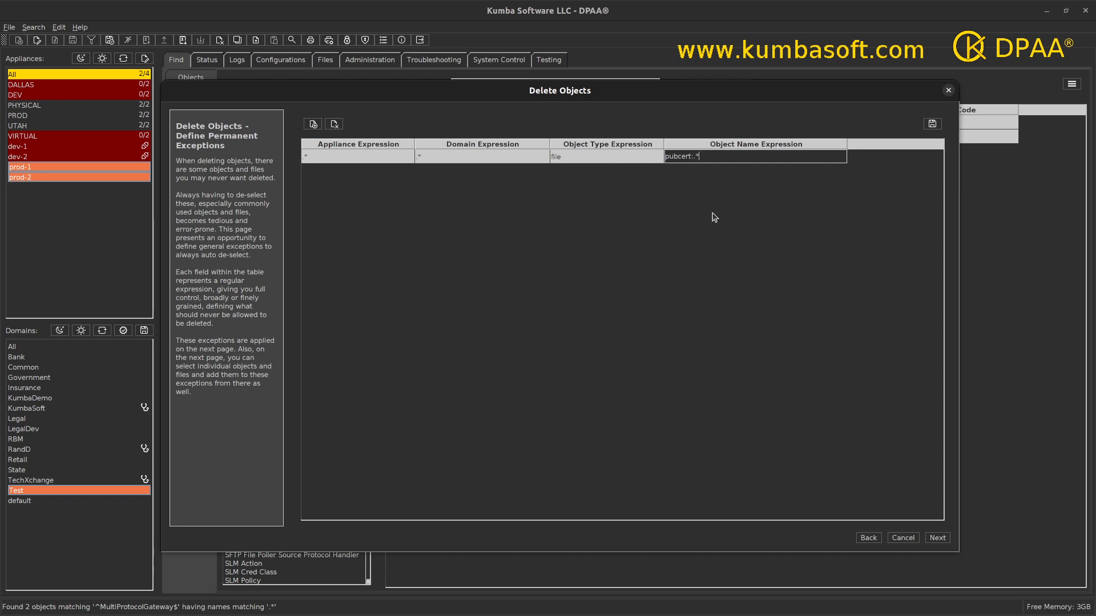
click(313, 124)
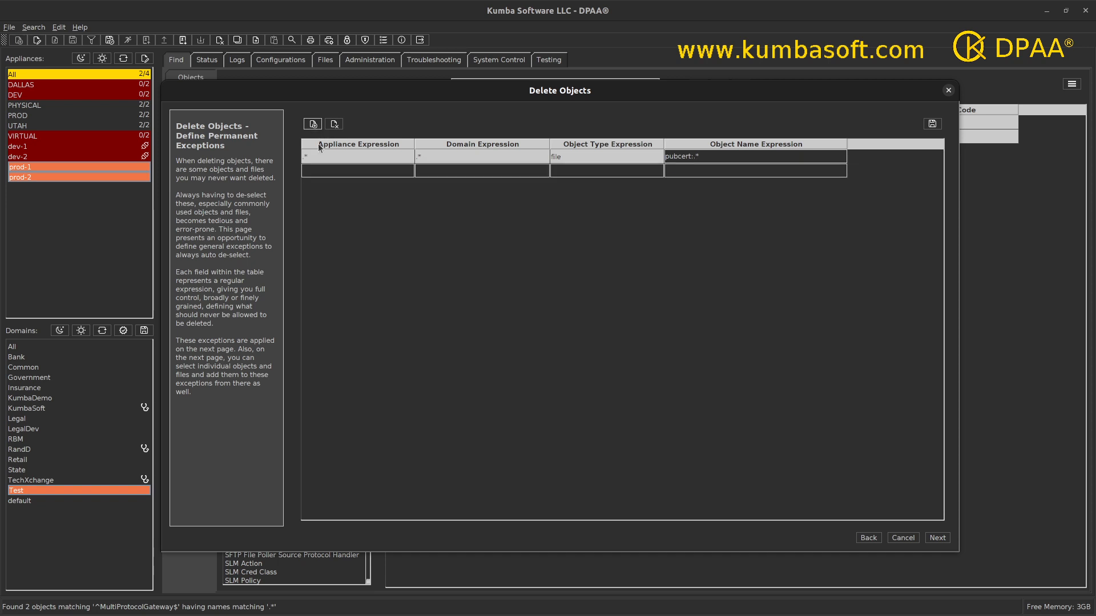
Set the second exception to object type file and name sharedcert:*, then continue.
click(323, 170)
click(432, 173)
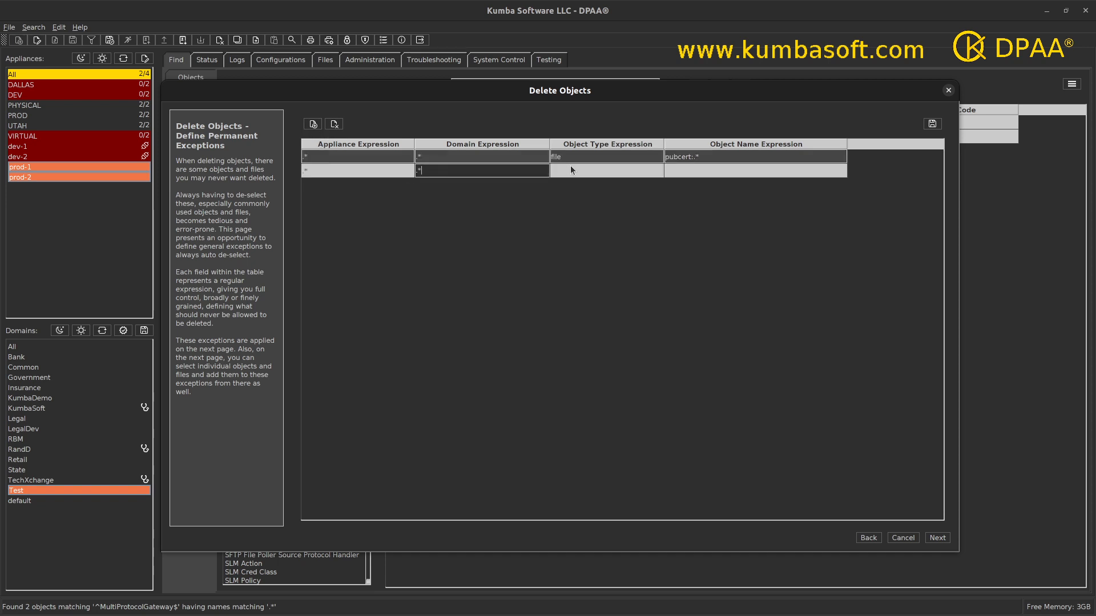
click(570, 167)
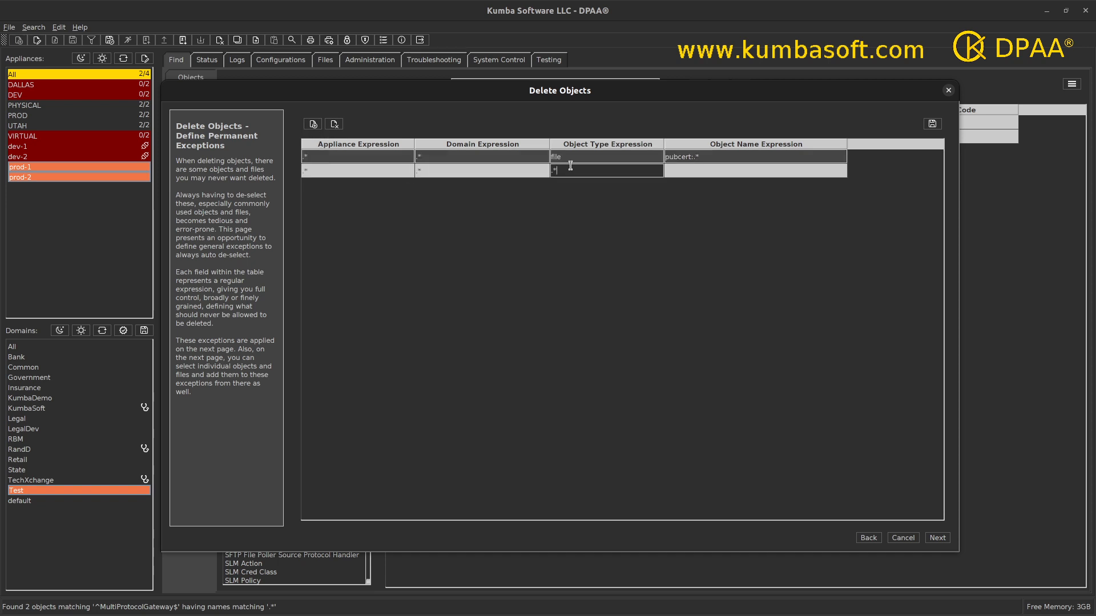
key(BackSpace)
key(BackSpace)
text(f)
key(Tab)
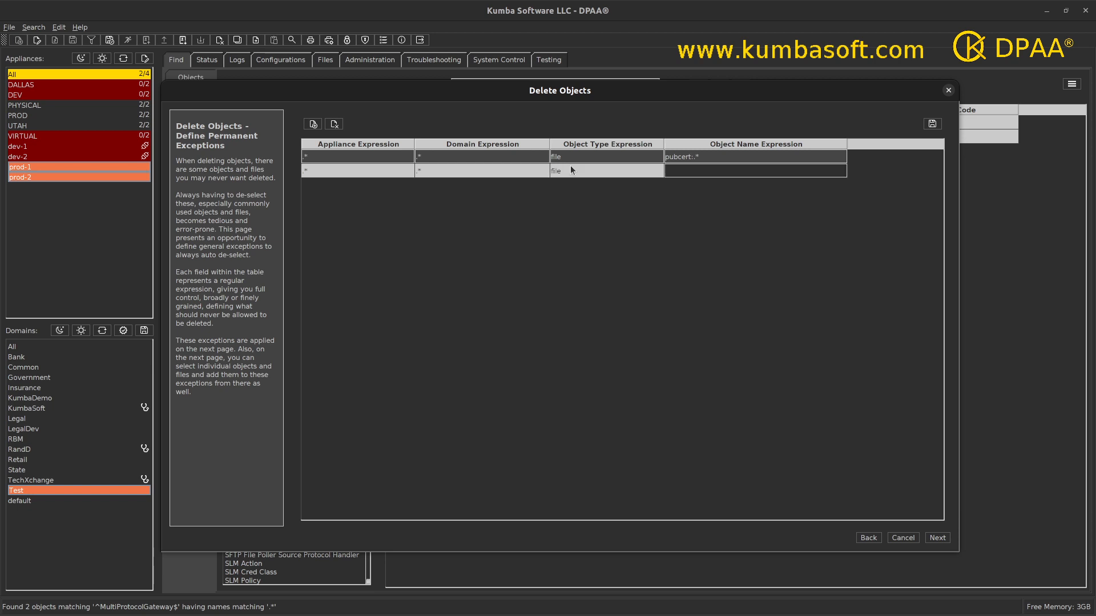
text(sharedcert:*)
click(715, 192)
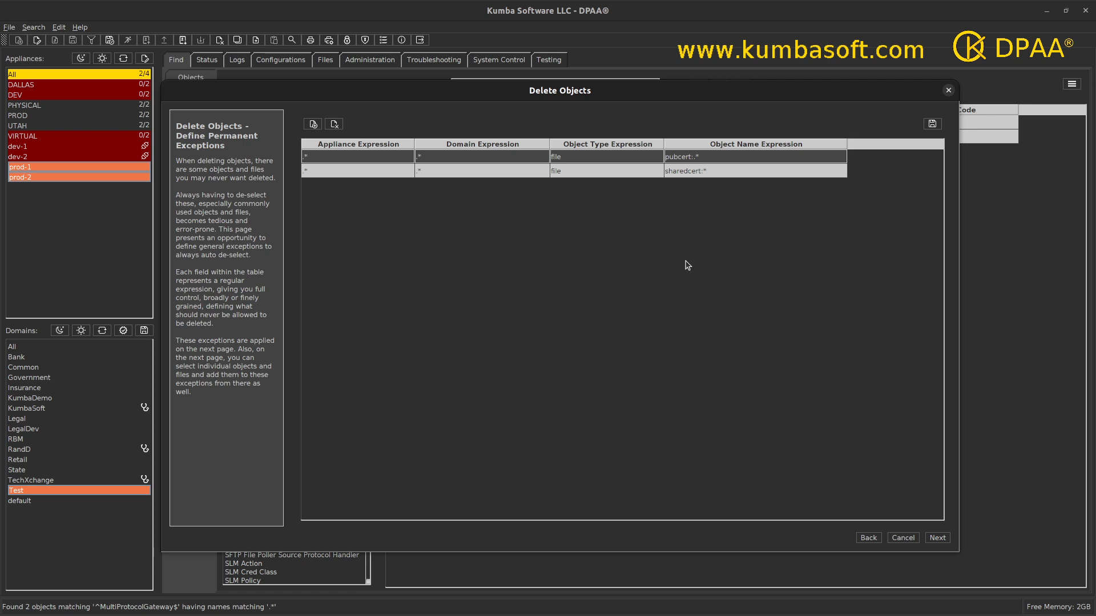
click(937, 538)
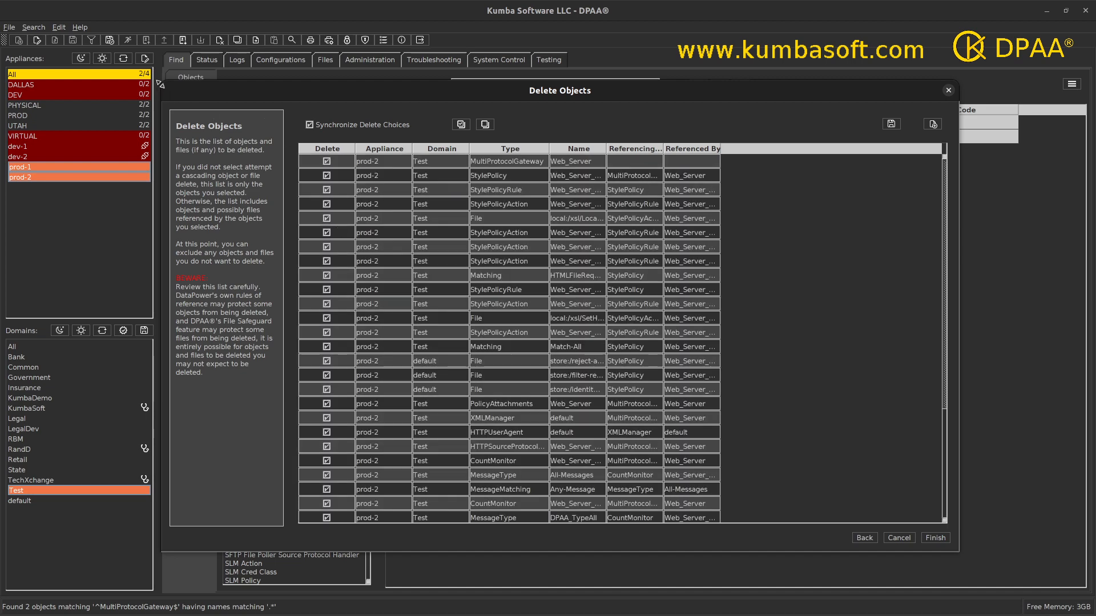
Enlarge the Delete Objects dialog and scroll through the prod-2 and prod-1 rows.
drag(159, 83, 16, 25)
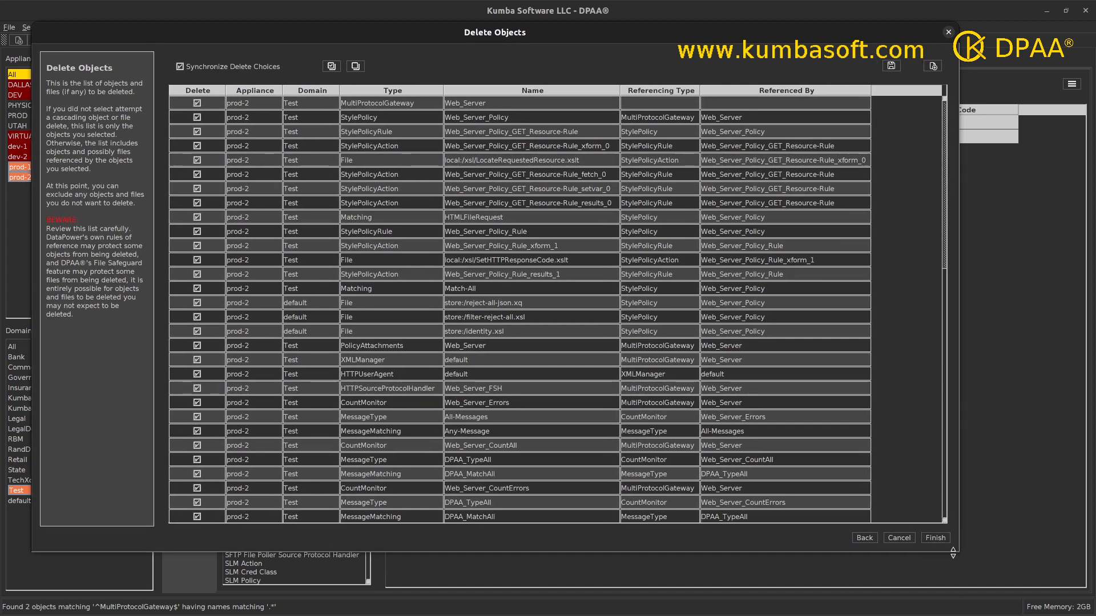
drag(953, 552, 1050, 578)
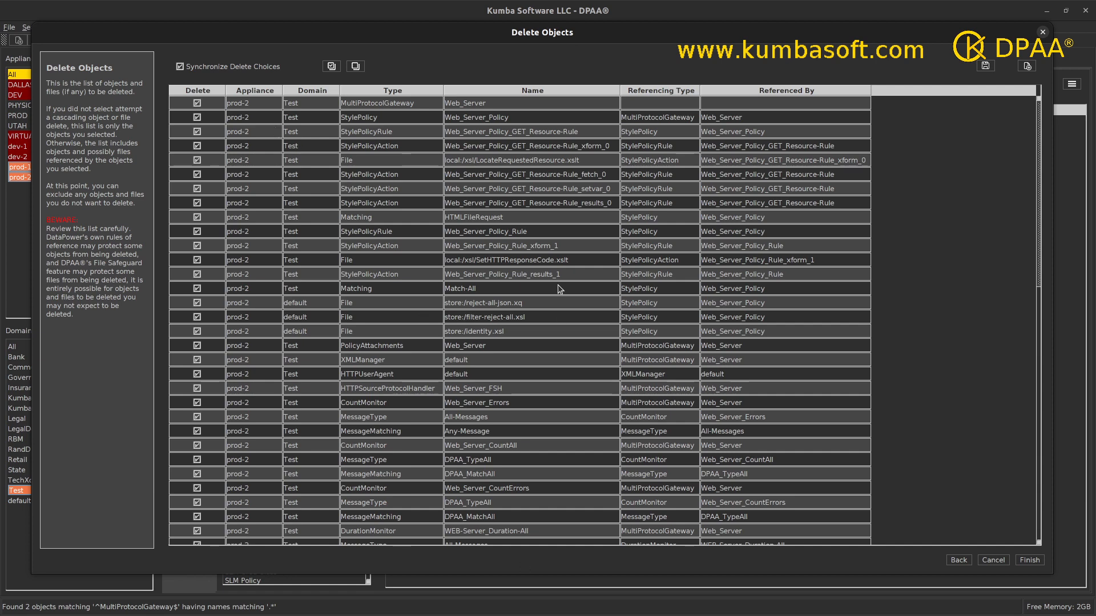
scroll(559, 289, down, 15)
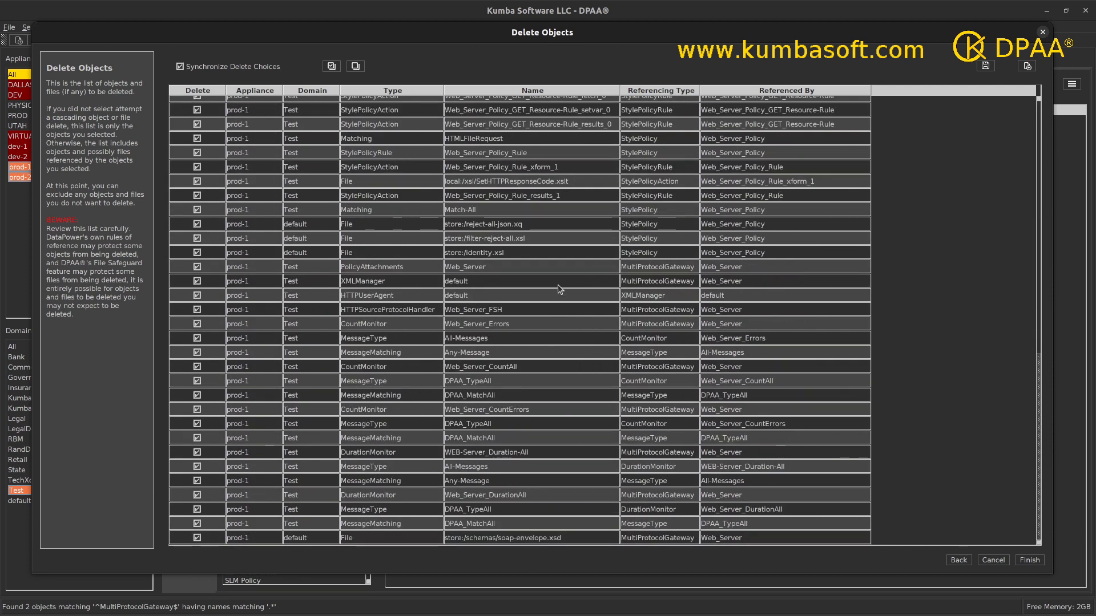
scroll(558, 290, up, 15)
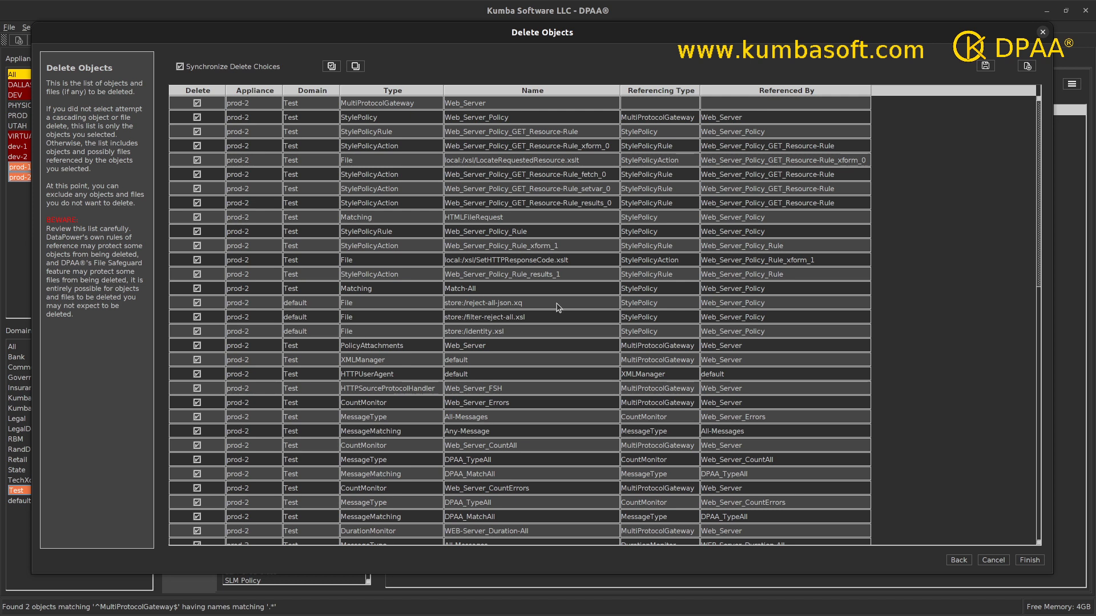
Uncheck the three default-domain store files, keeping the prod-1 copies marked for deletion.
click(505, 305)
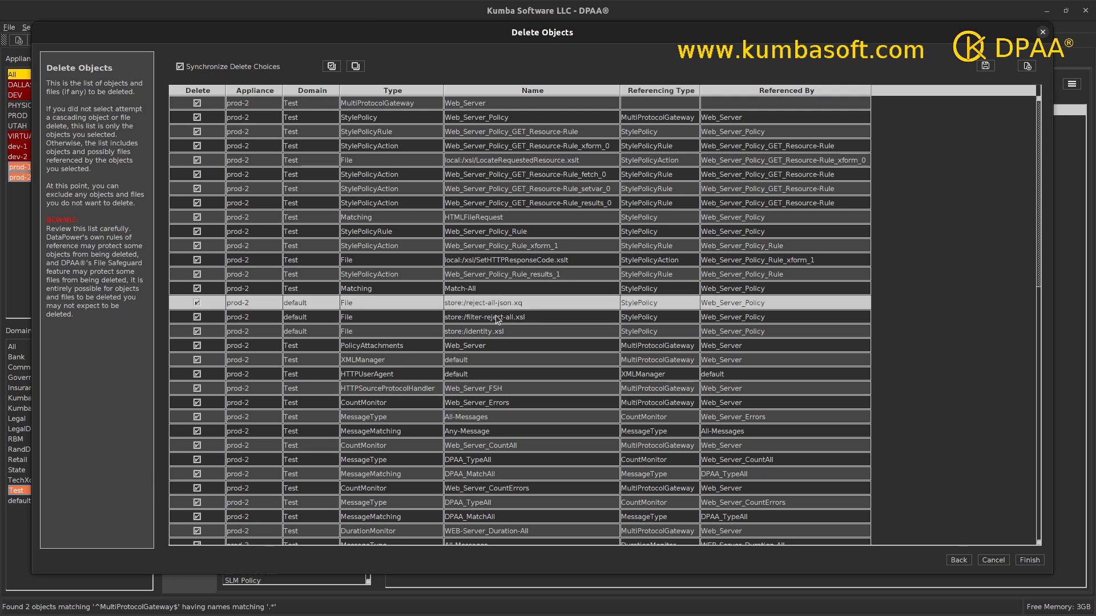
shift+click(496, 317)
shift+click(491, 331)
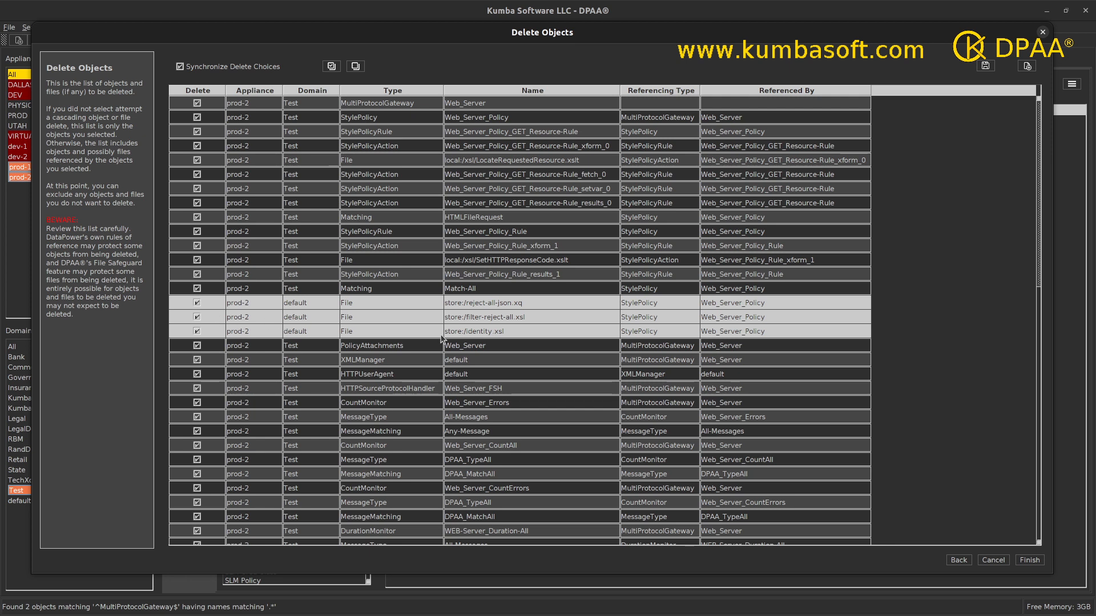
click(197, 303)
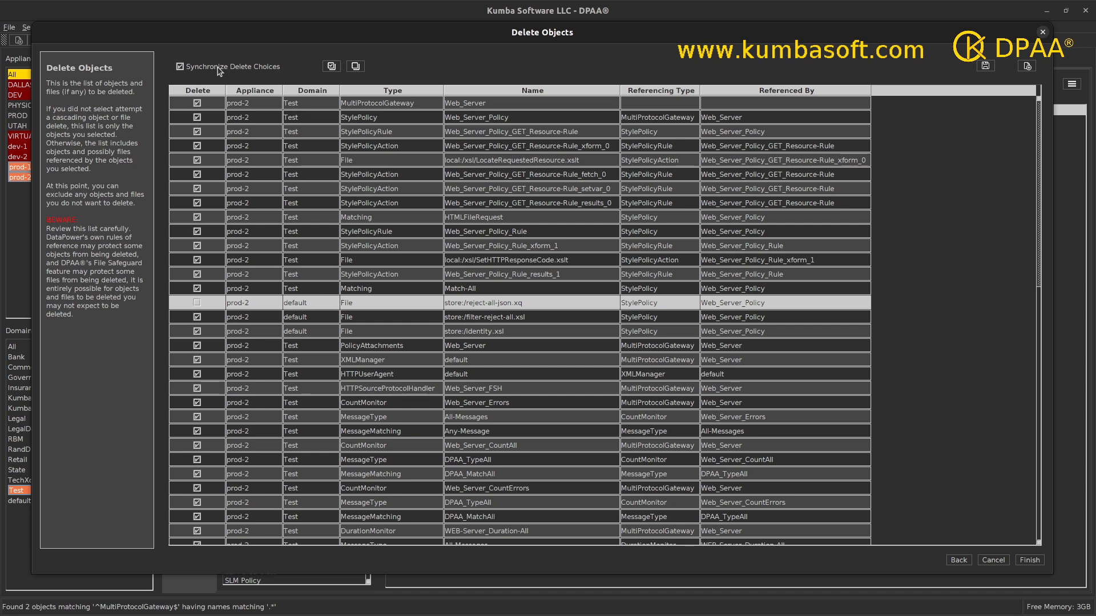
click(197, 317)
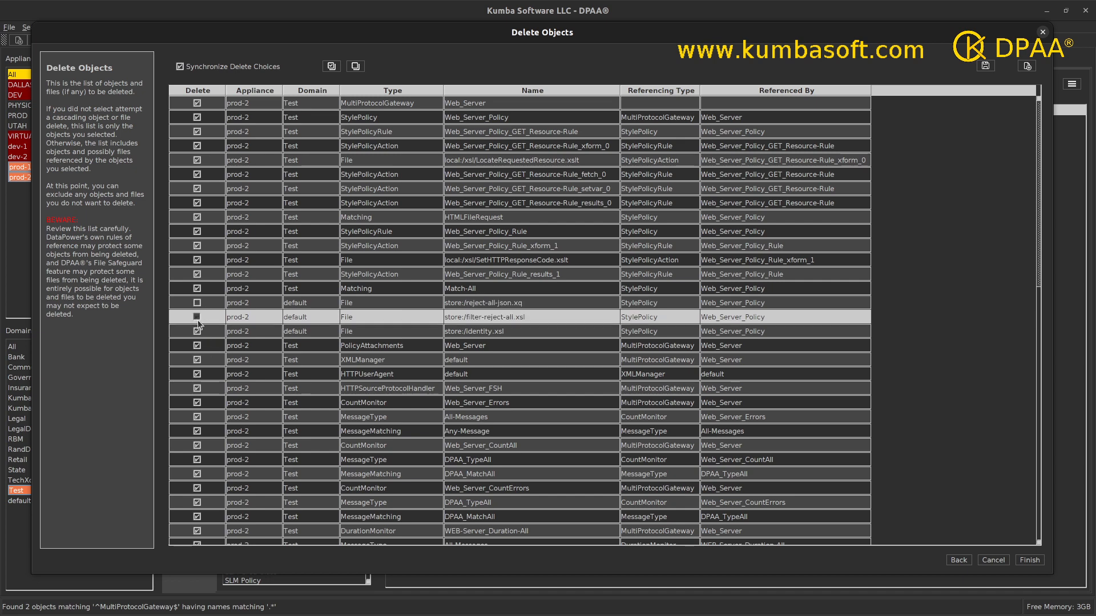
click(197, 331)
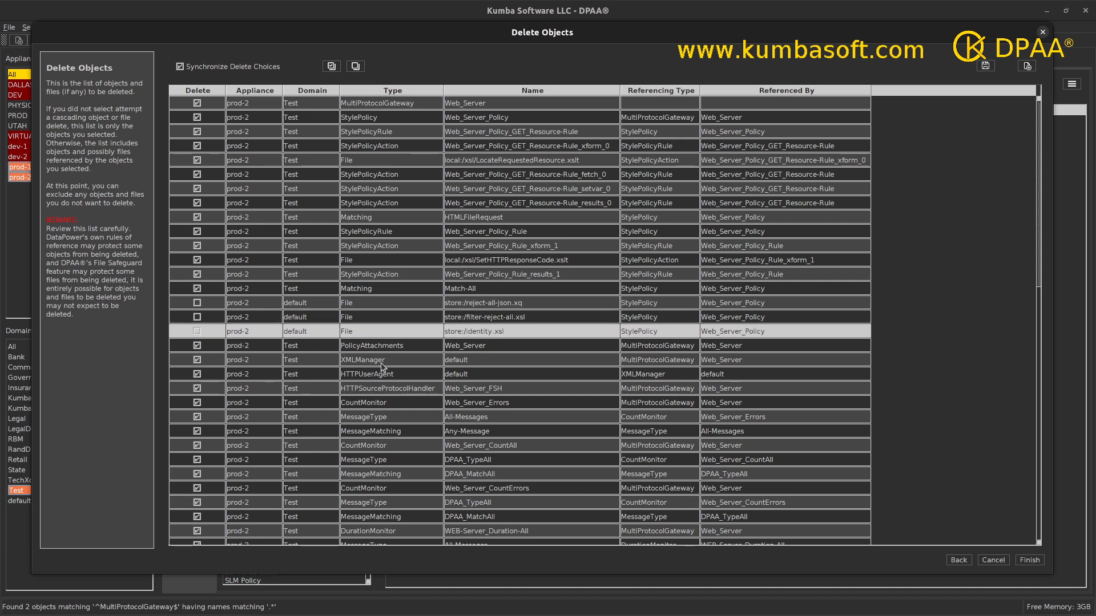
scroll(381, 366, down, 15)
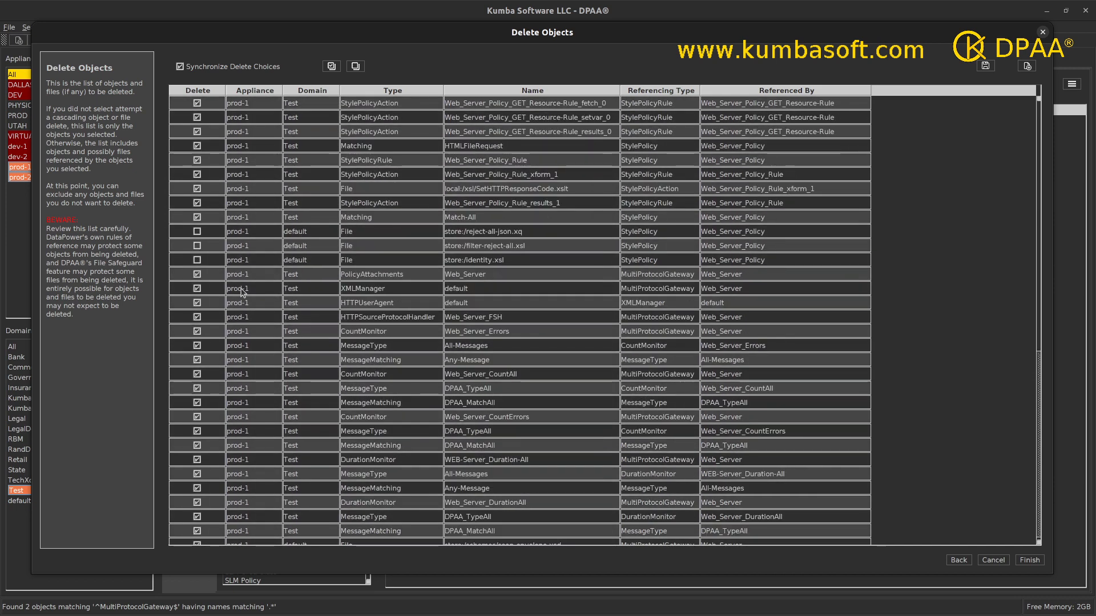
click(479, 261)
shift+click(476, 235)
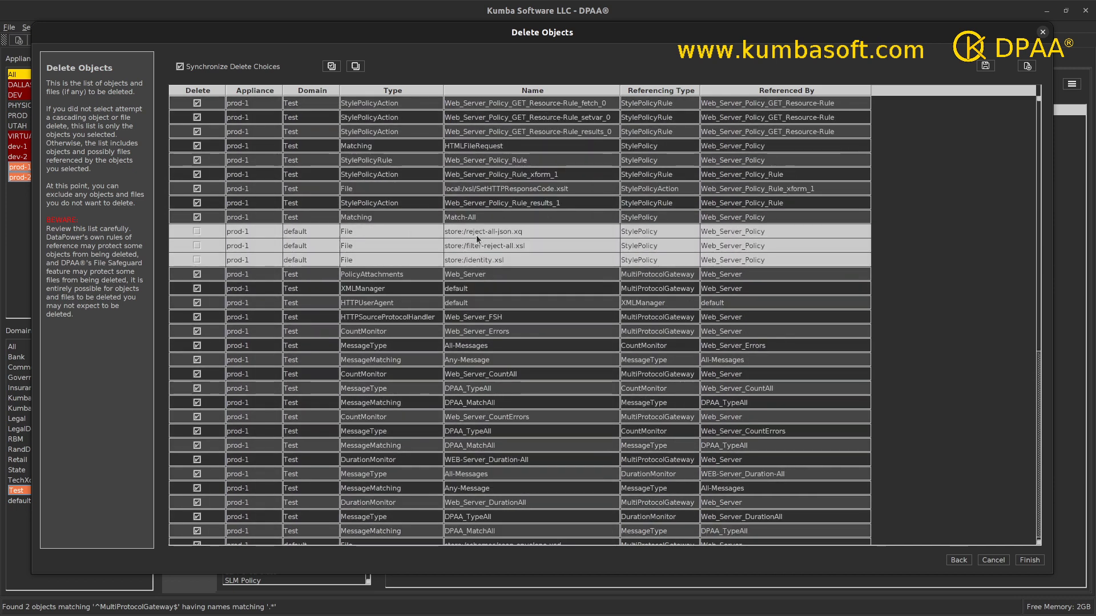
click(198, 246)
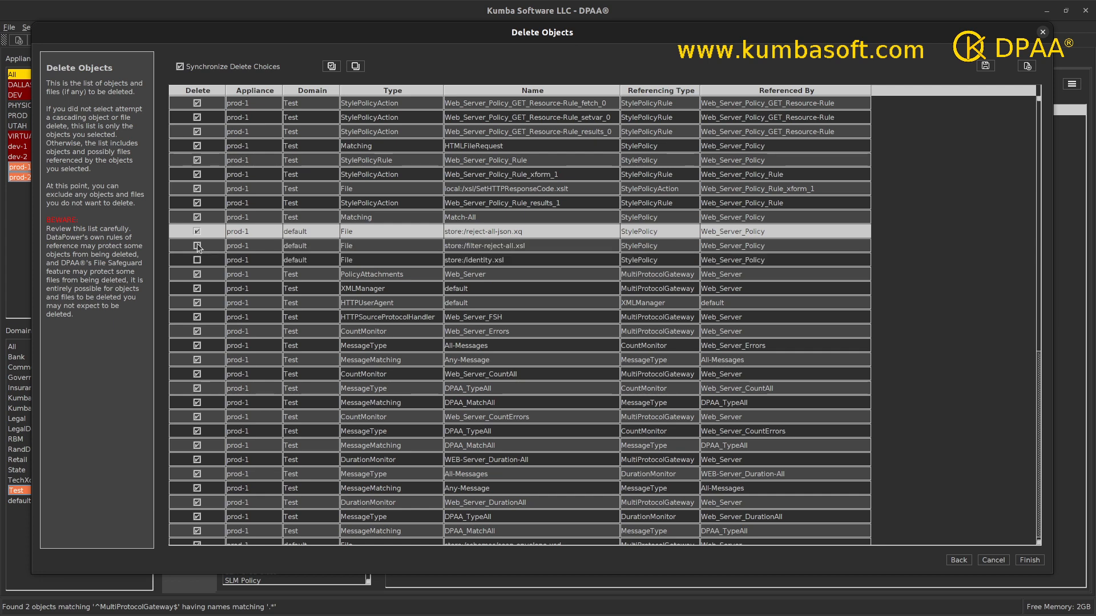
click(198, 260)
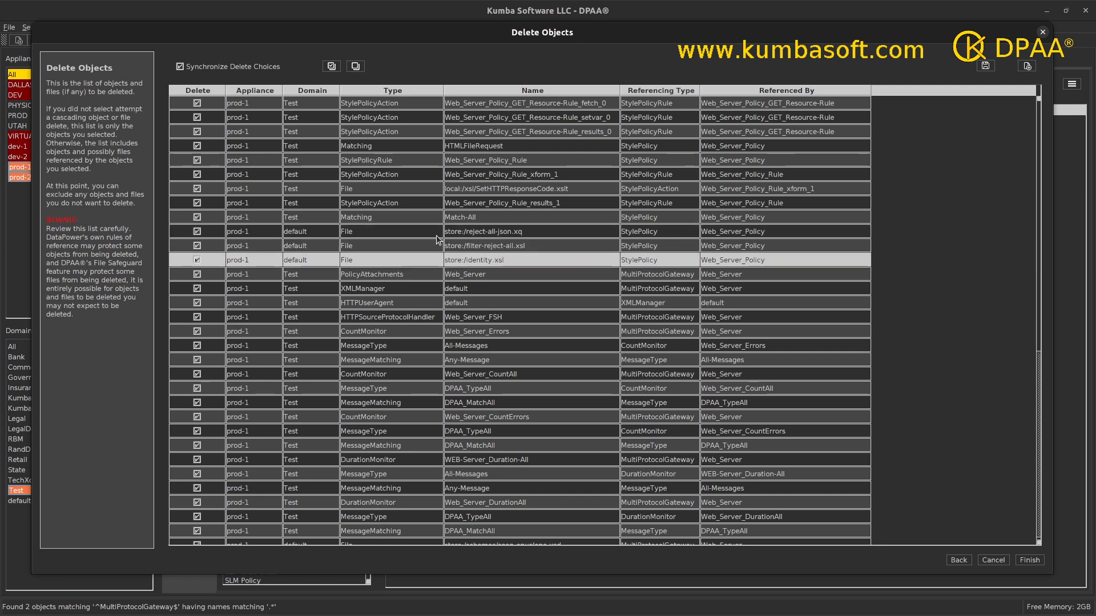
scroll(436, 235, up, 10)
scroll(437, 240, up, 1)
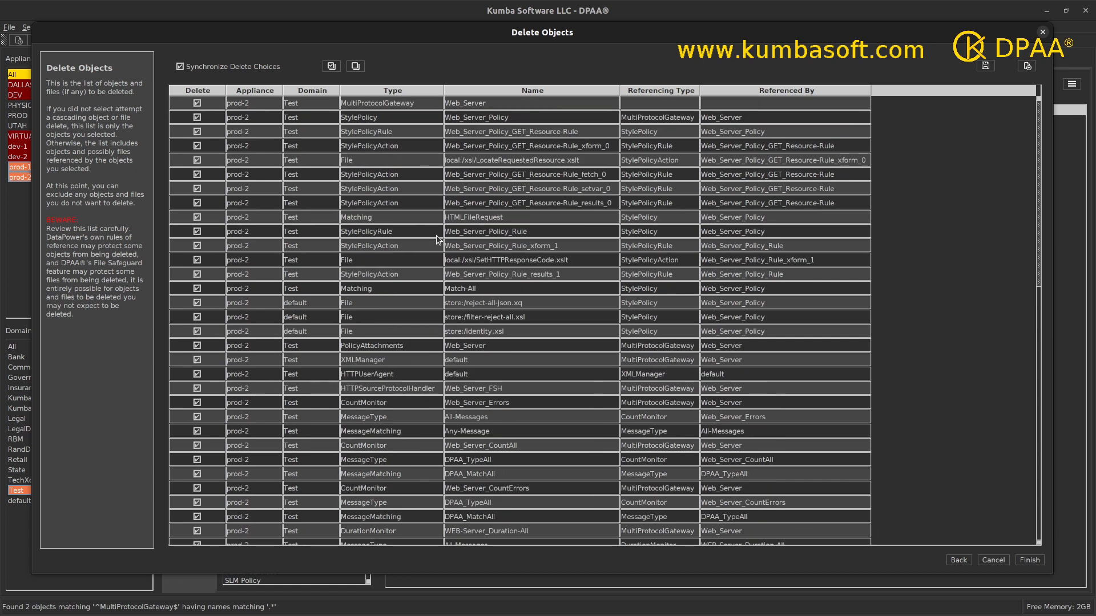
Add store:/reject-all-json.xq, store:/filter-reject-all.xsl and store:/identity.xsl as permanent exceptions.
click(465, 303)
shift+click(463, 332)
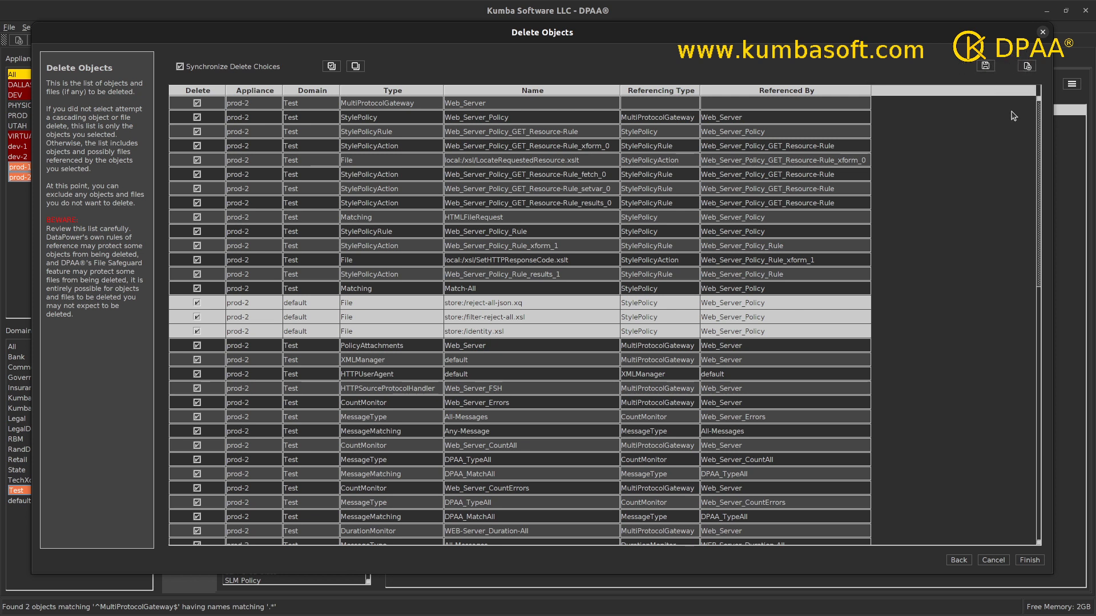
click(1026, 66)
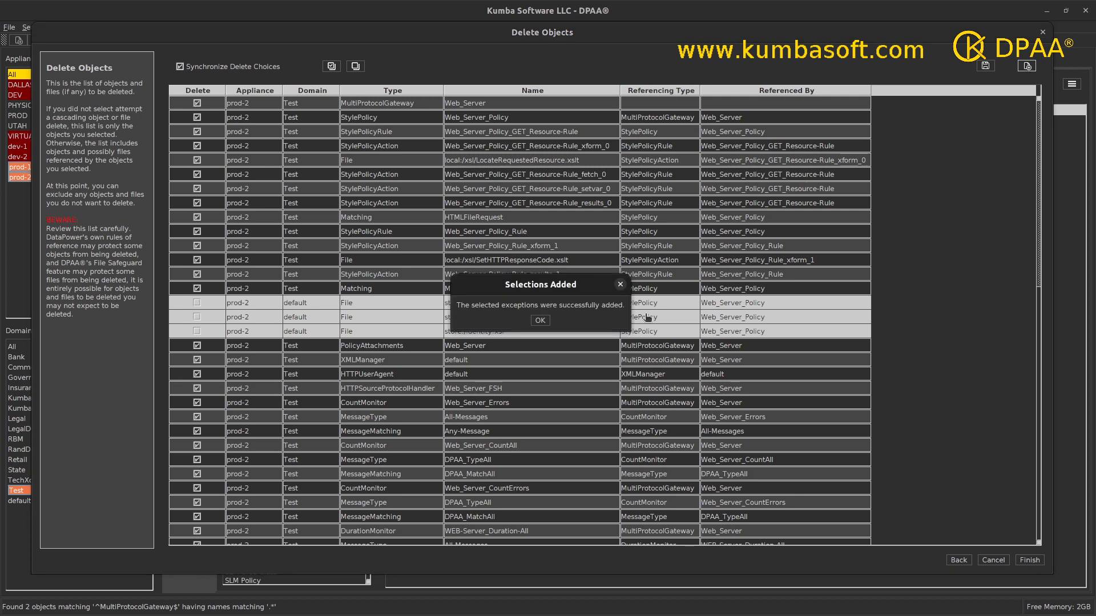
click(540, 321)
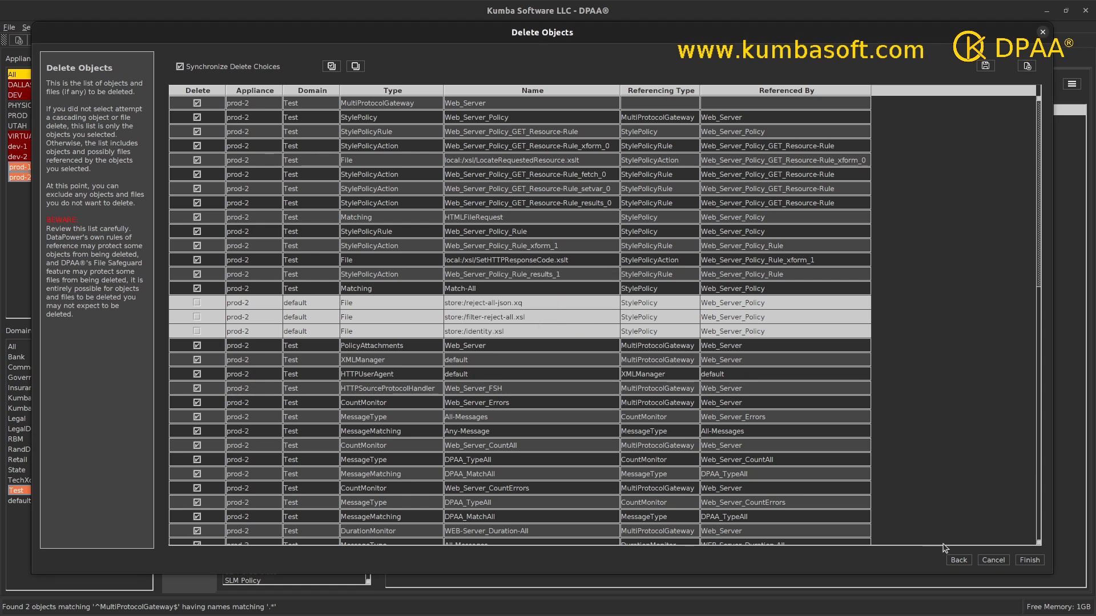
click(959, 560)
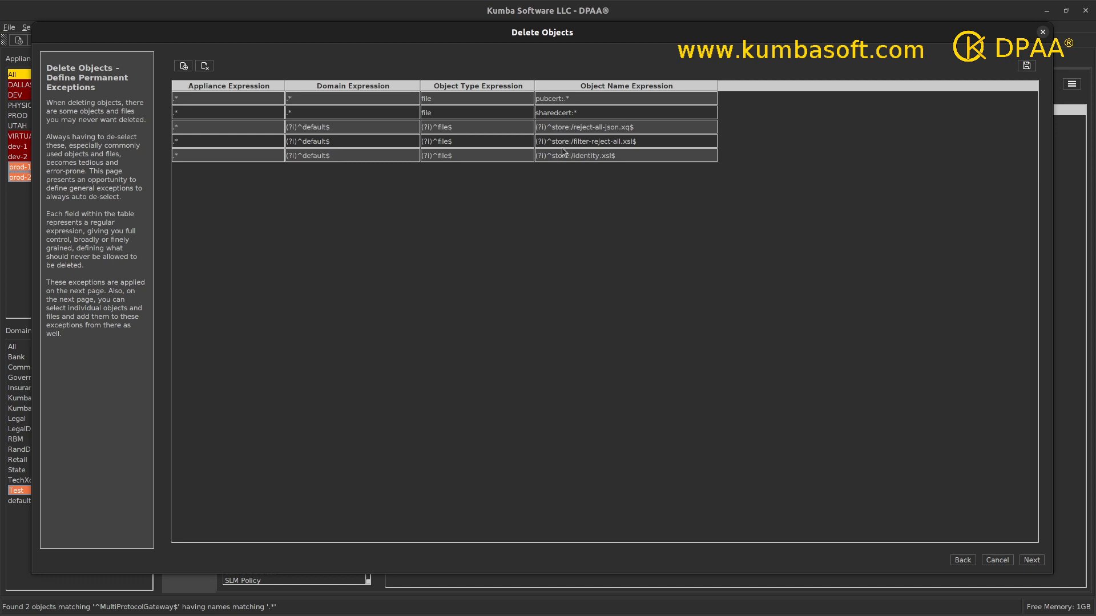
Remove the filter-reject-all.xsl and identity.xsl exception rows.
double_click(208, 142)
double_click(210, 155)
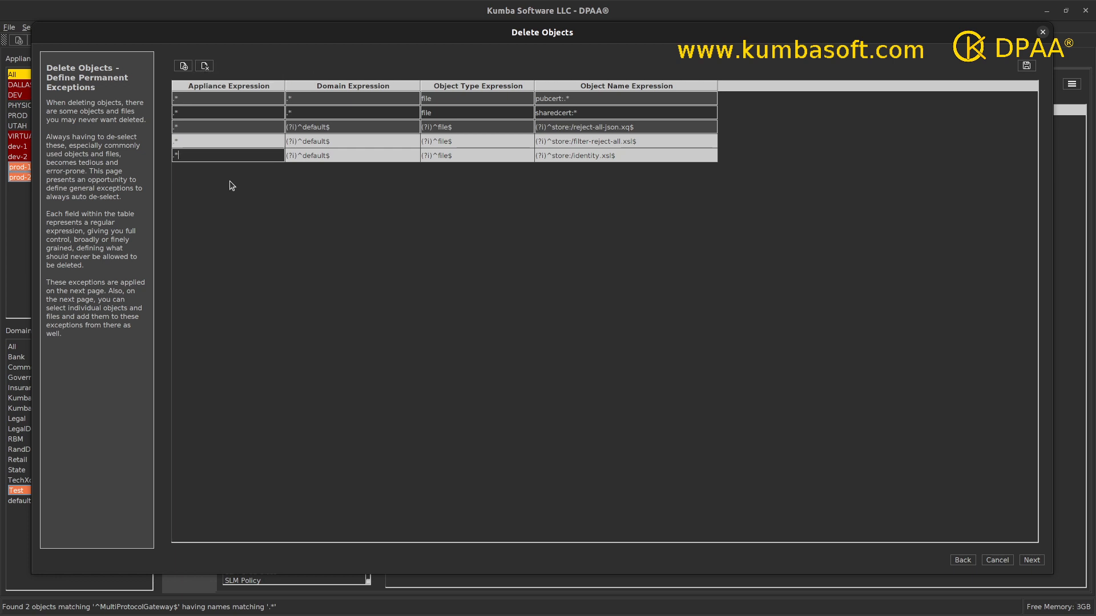
click(205, 67)
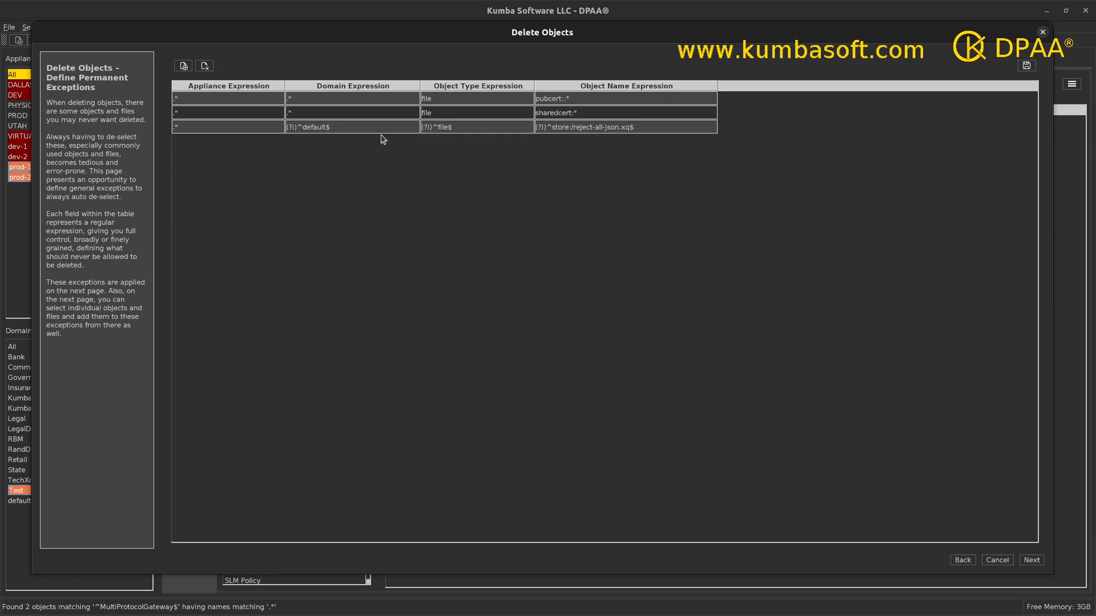
Change the remaining store exception to domain .* and object name store:.*, then continue.
double_click(364, 127)
key(ctrl+a)
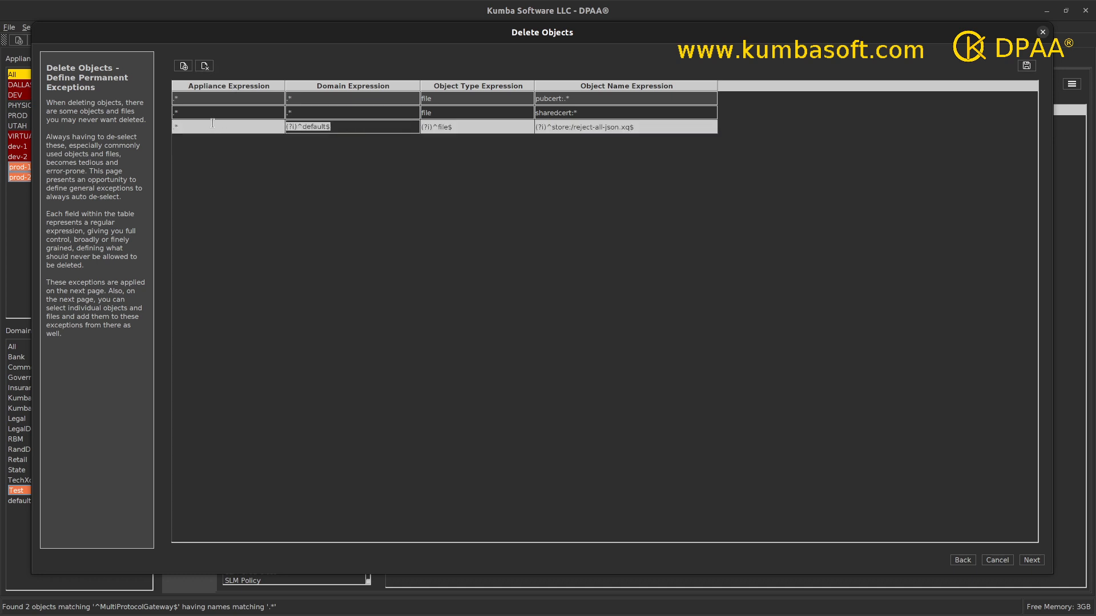
text(*)
key(BackSpace)
text(*)
click(469, 125)
key(ctrl+a)
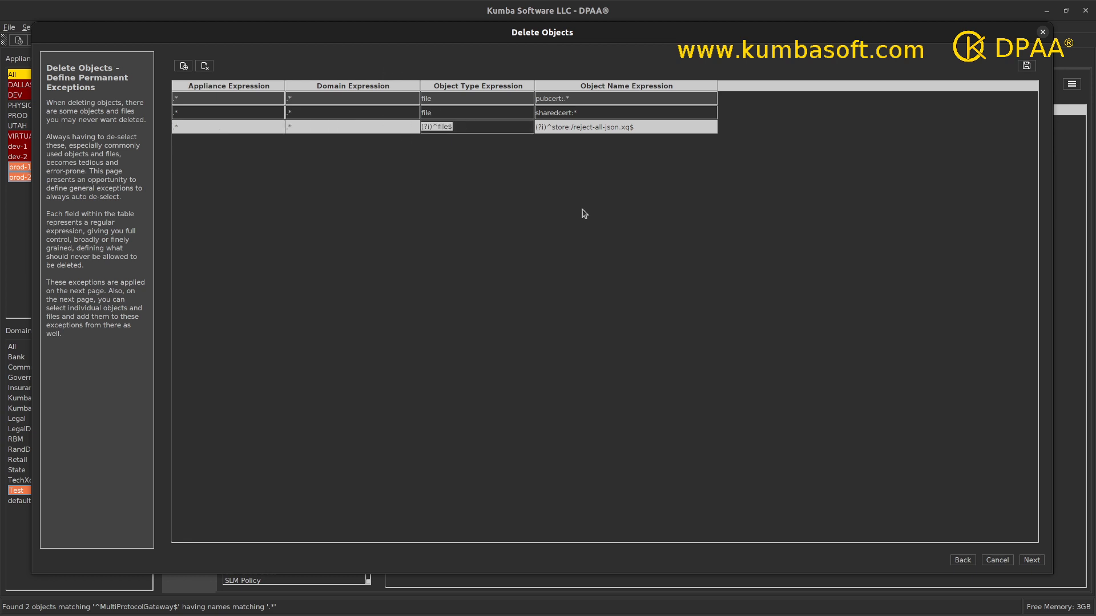
click(645, 125)
drag(645, 125, 530, 123)
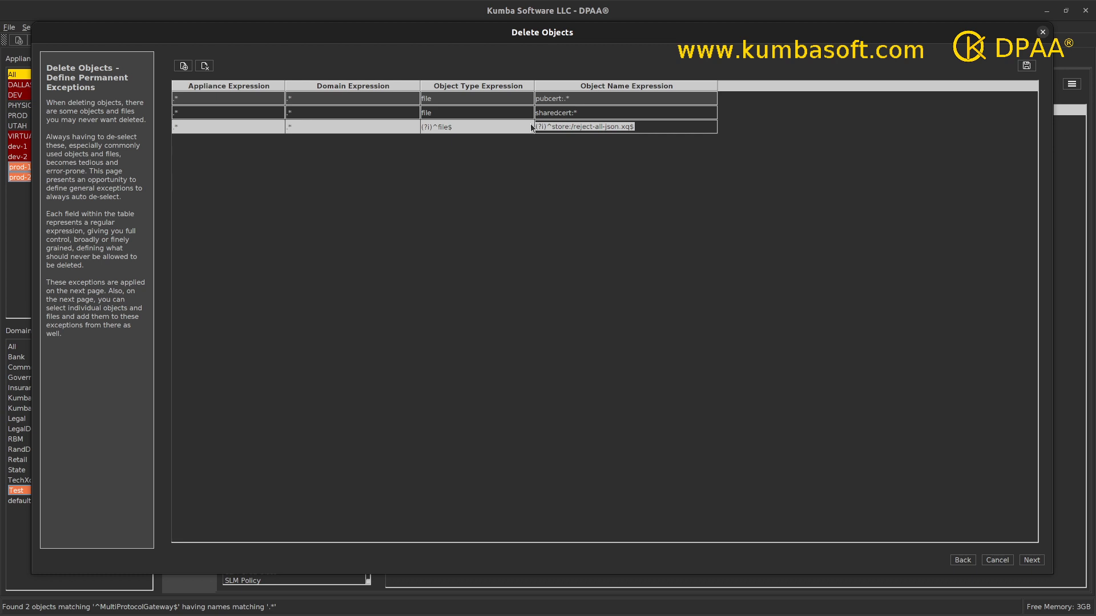
text(store:)
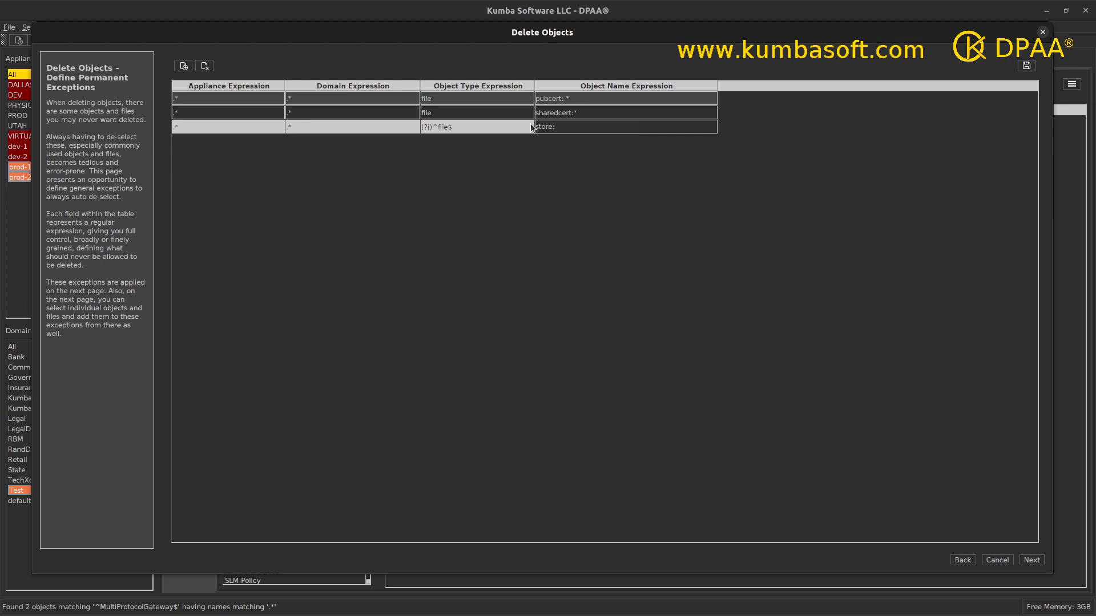
text(.*)
click(596, 153)
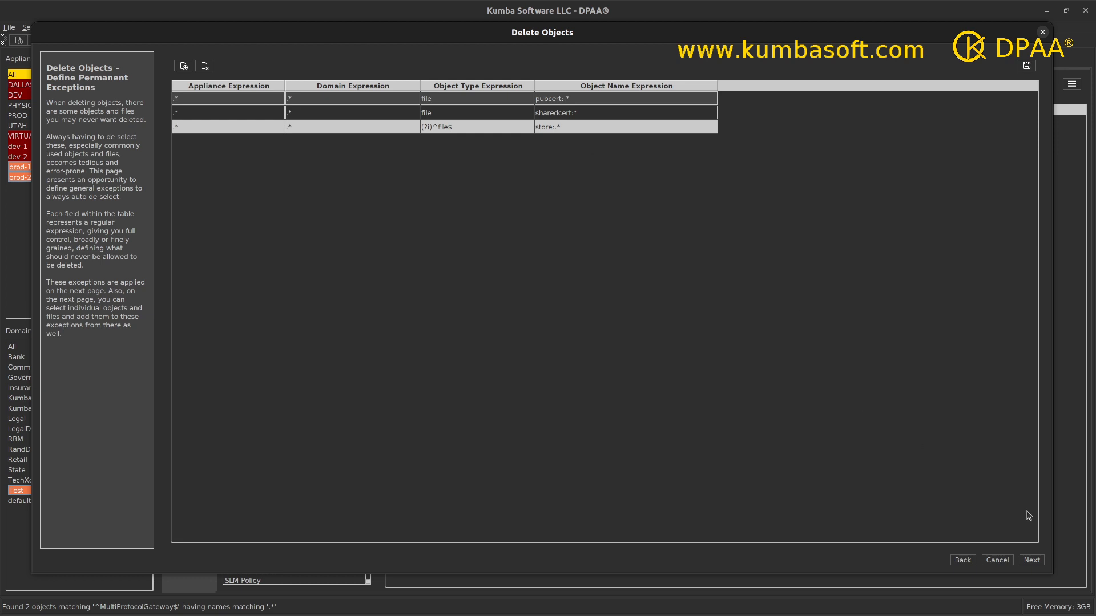
click(1032, 561)
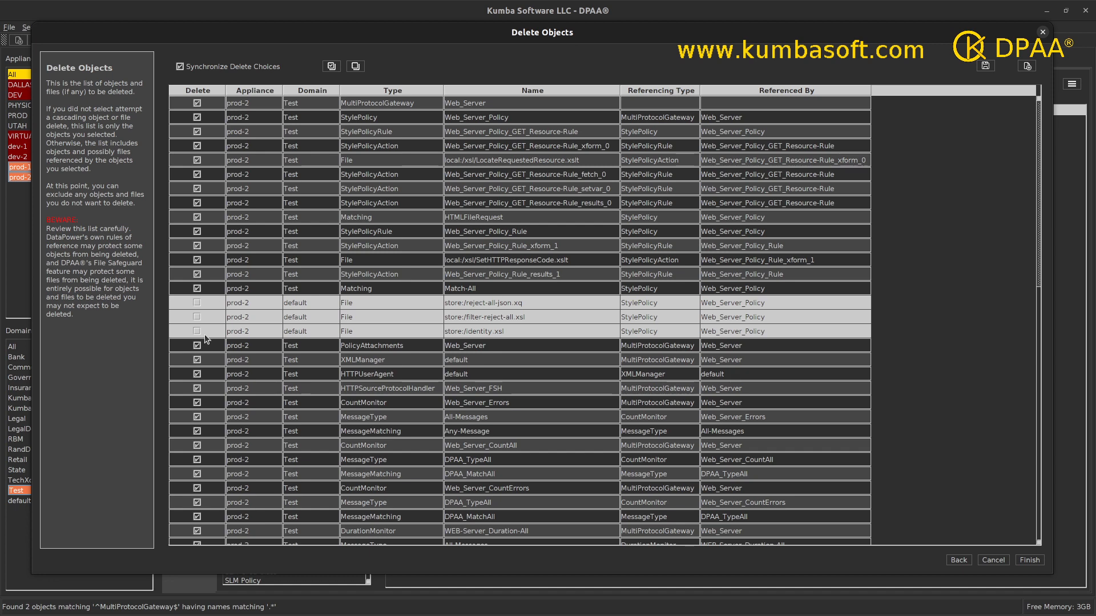
Scroll up and down through the prod-1 and prod-2 entries in the Delete Objects table.
scroll(468, 369, down, 15)
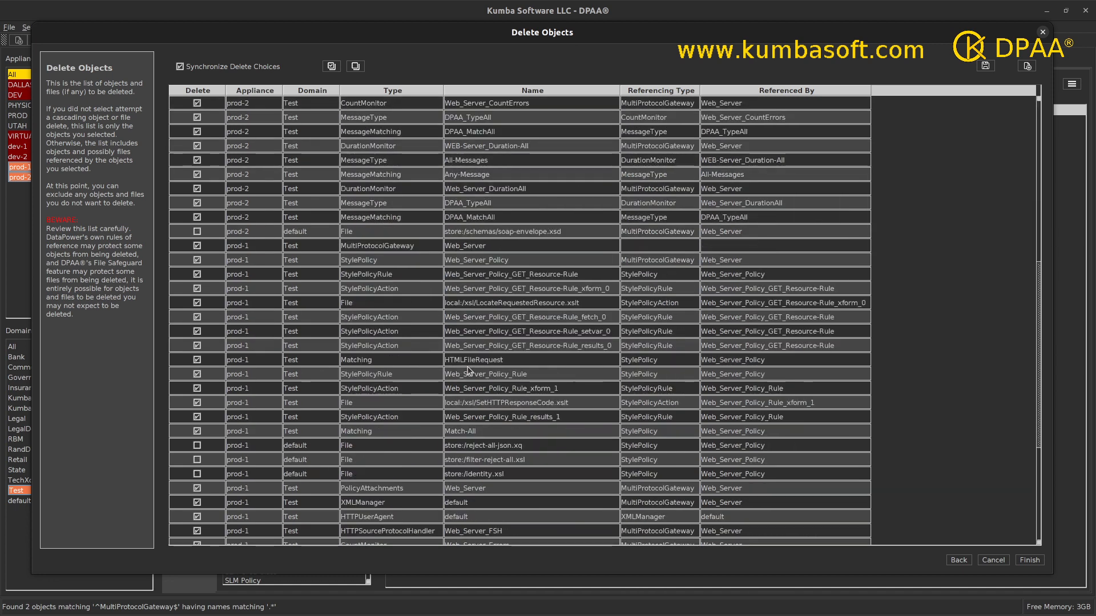
scroll(468, 369, up, 2)
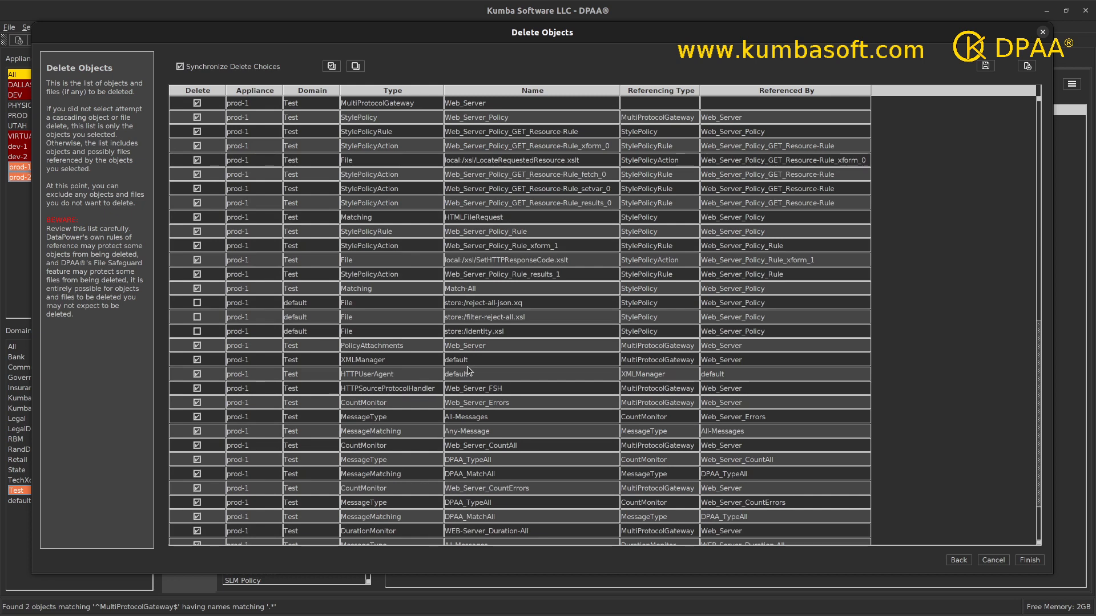
scroll(467, 370, up, 7)
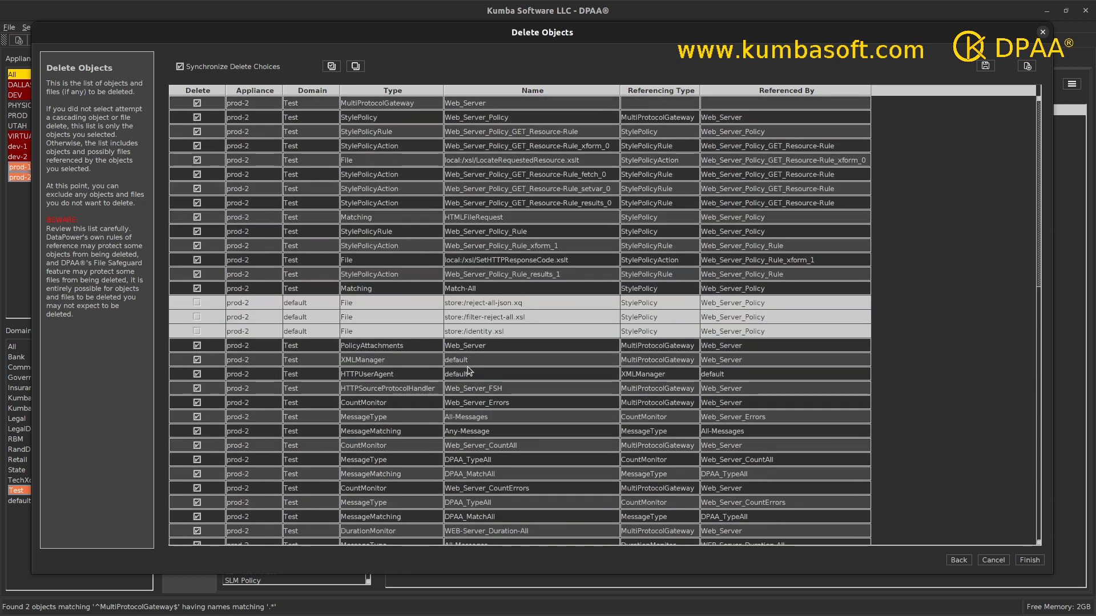
scroll(468, 369, down, 8)
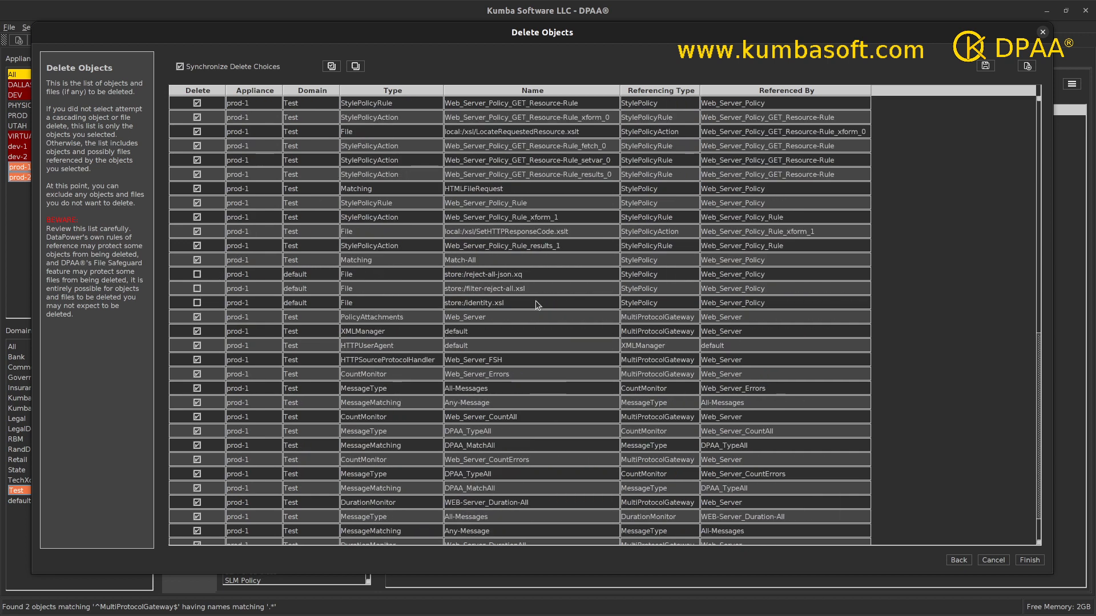
scroll(536, 306, up, 9)
scroll(536, 305, up, 4)
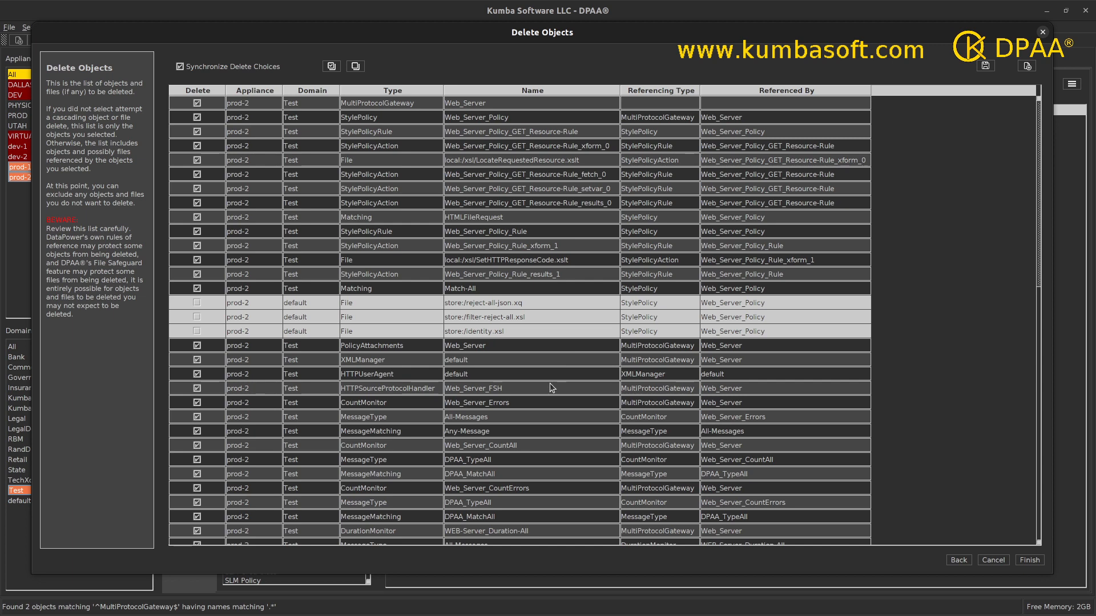
scroll(550, 382, down, 2)
scroll(550, 388, down, 7)
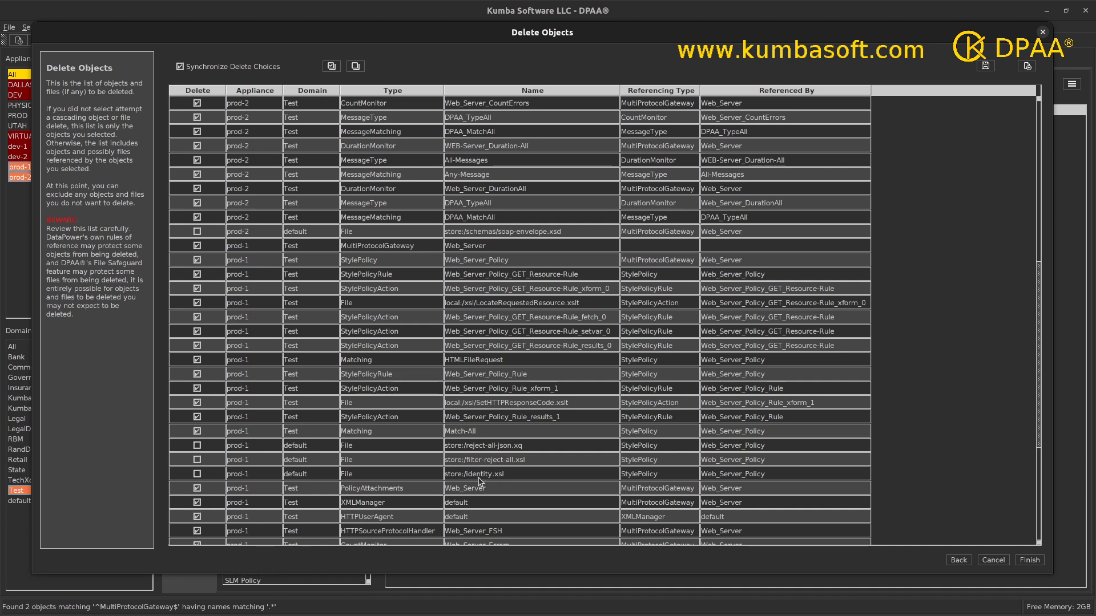
scroll(478, 481, down, 5)
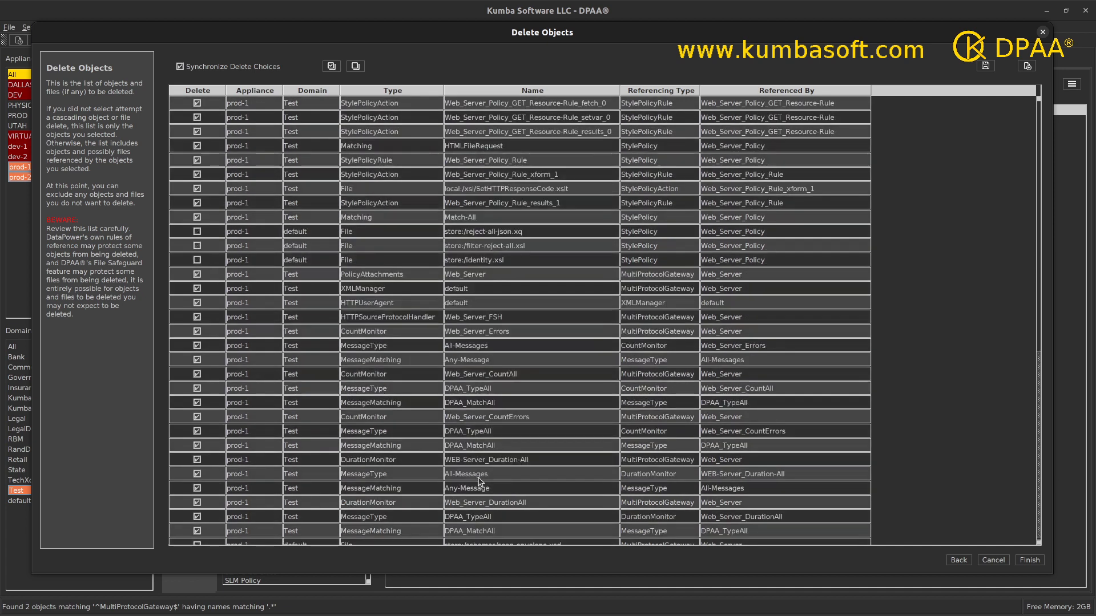
Select the prod-1 XMLManager and HTTPUserAgent default rows, then go back to the permanent exceptions page.
click(383, 293)
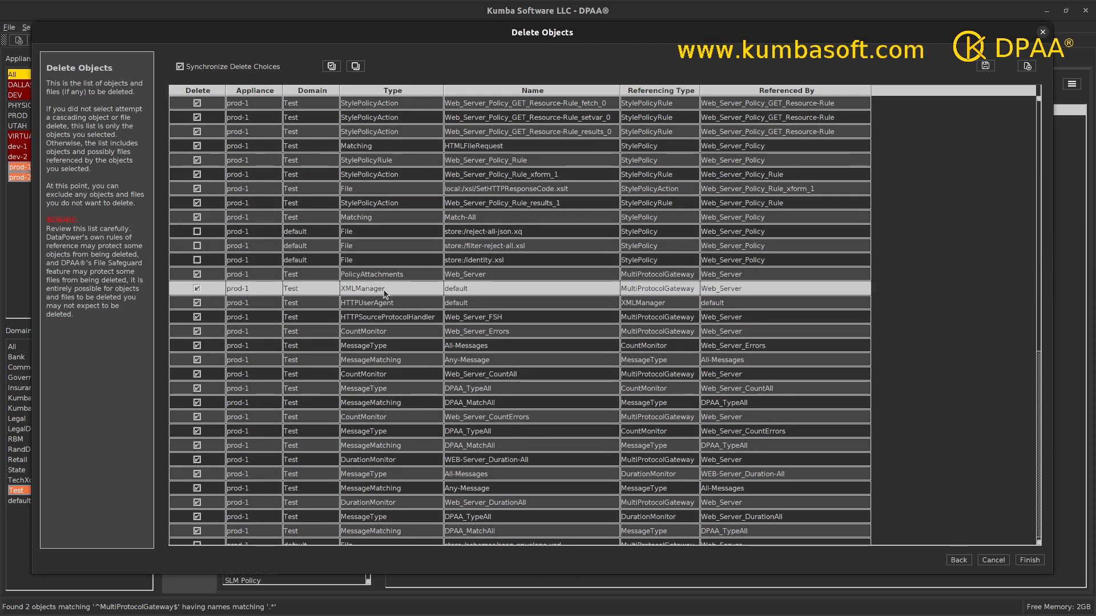
shift+click(473, 307)
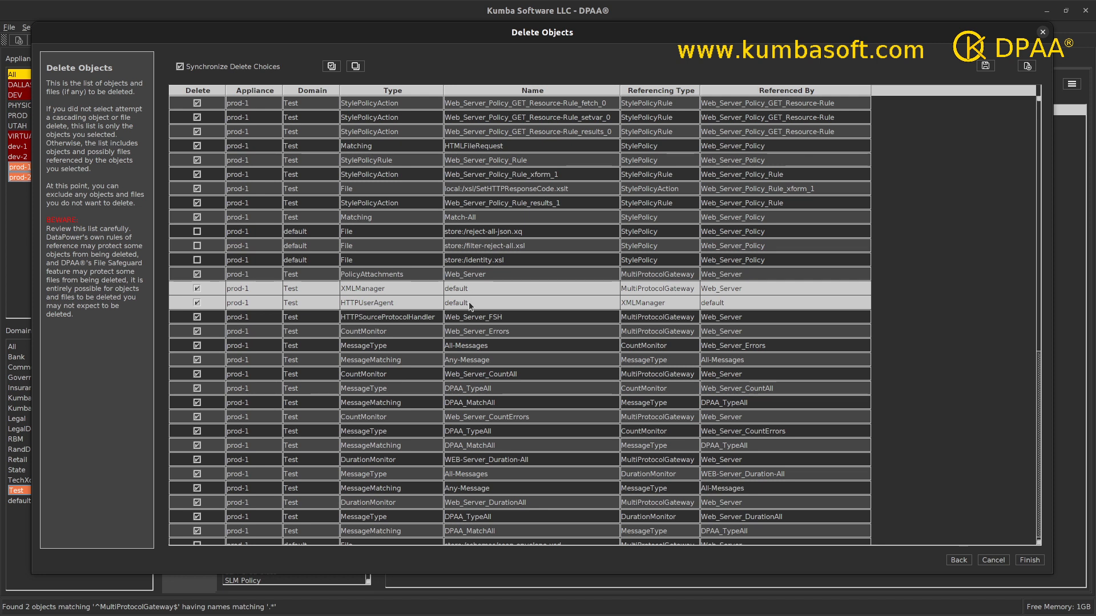
click(958, 560)
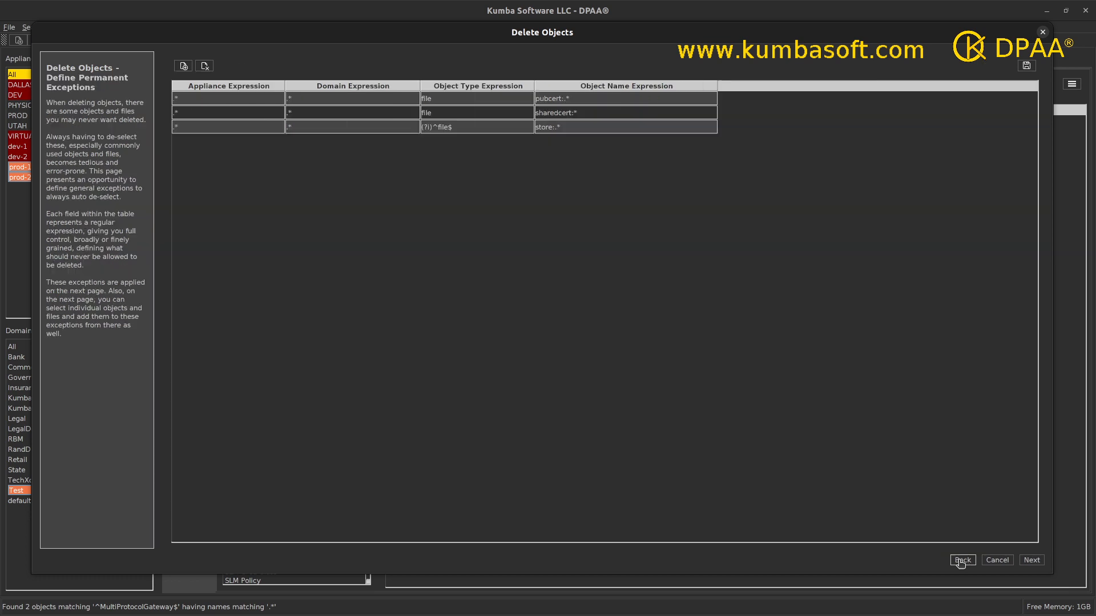
Add an exception with .* for Appliance, Domain and Object Type and .*?default.* for Object Name, then proceed.
click(183, 66)
click(199, 143)
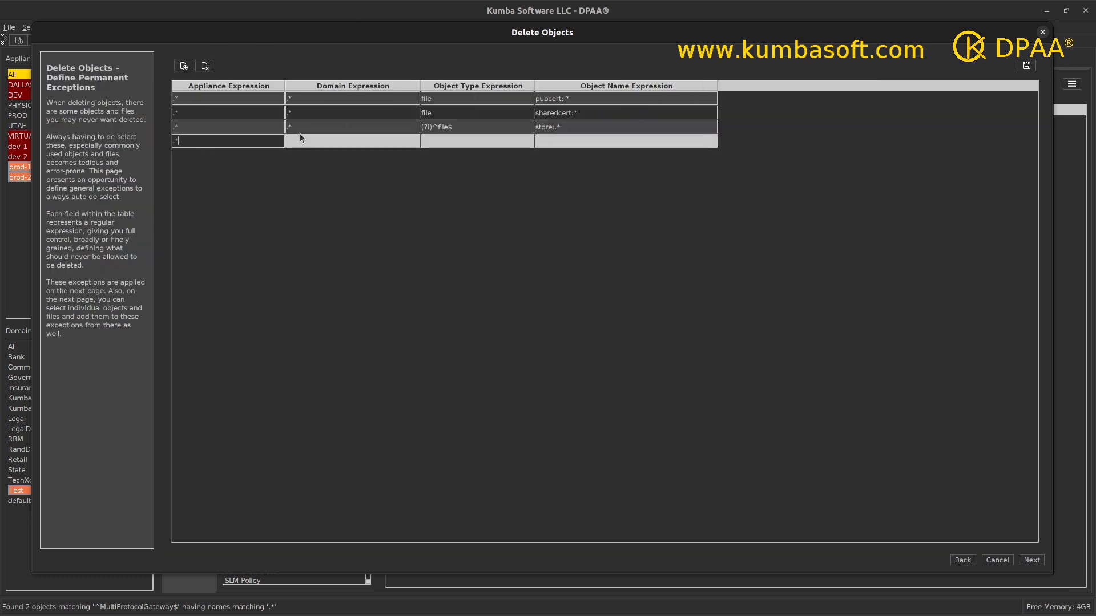
text(.*)
click(349, 143)
text(.*)
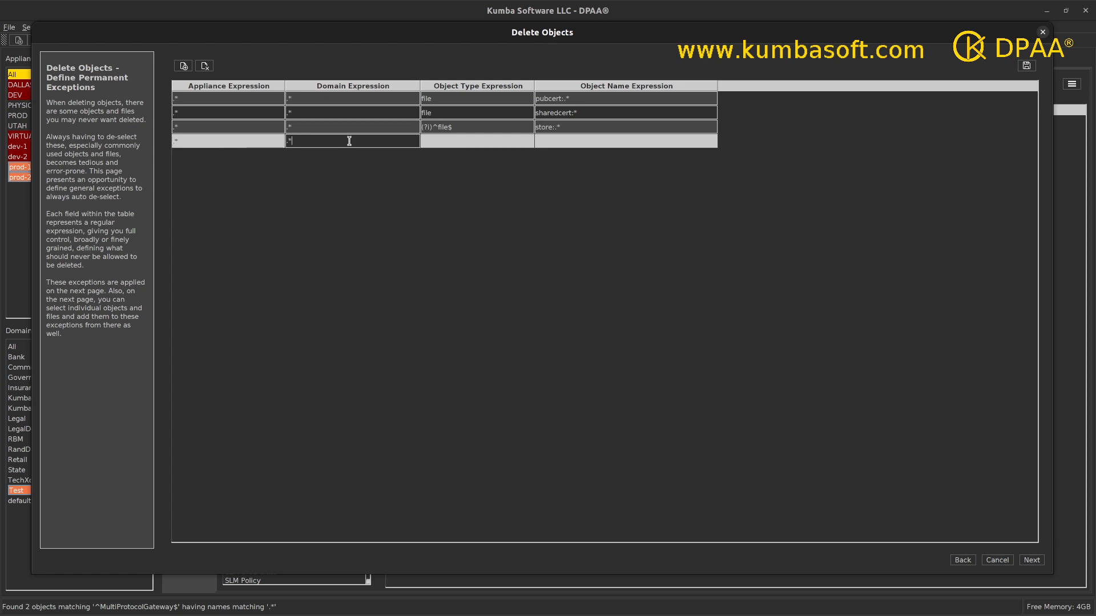
click(438, 141)
text(.*)
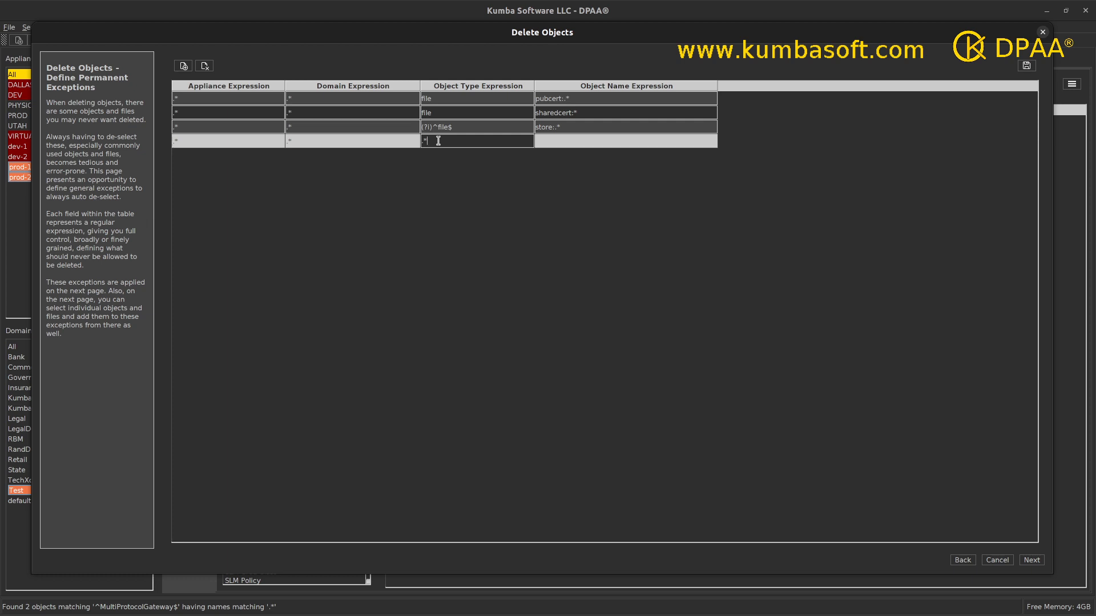
click(550, 141)
text(.*)
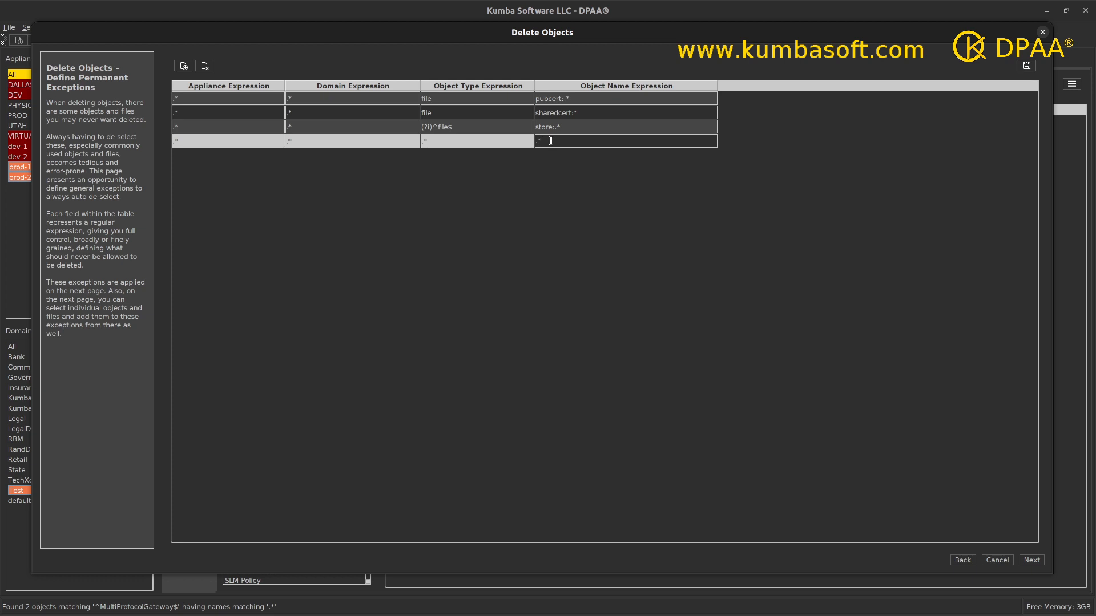
text(?default.*)
drag(718, 86, 688, 87)
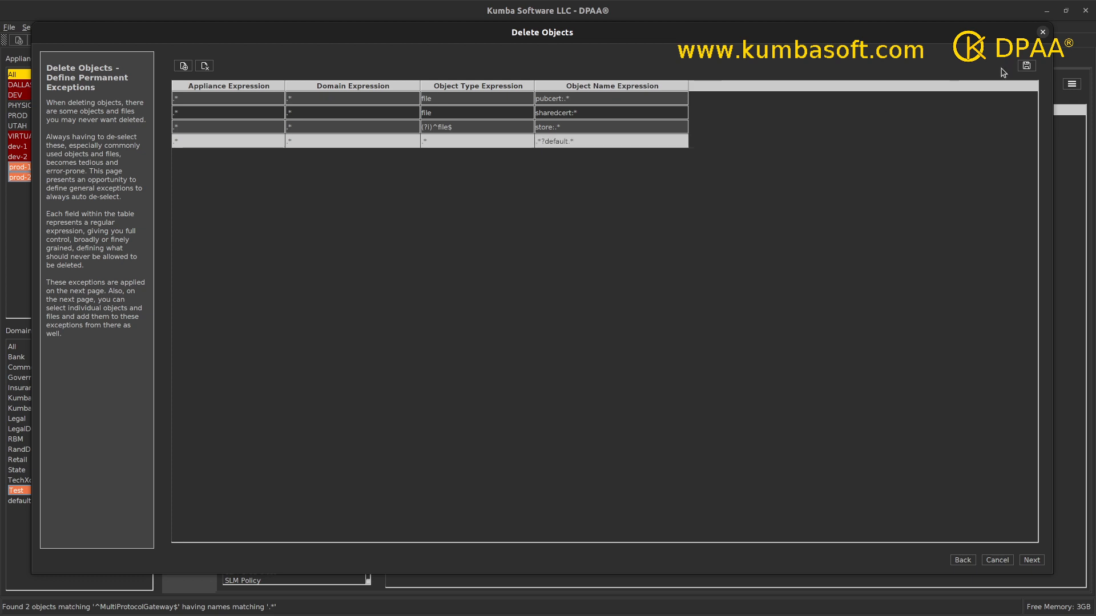
click(1032, 561)
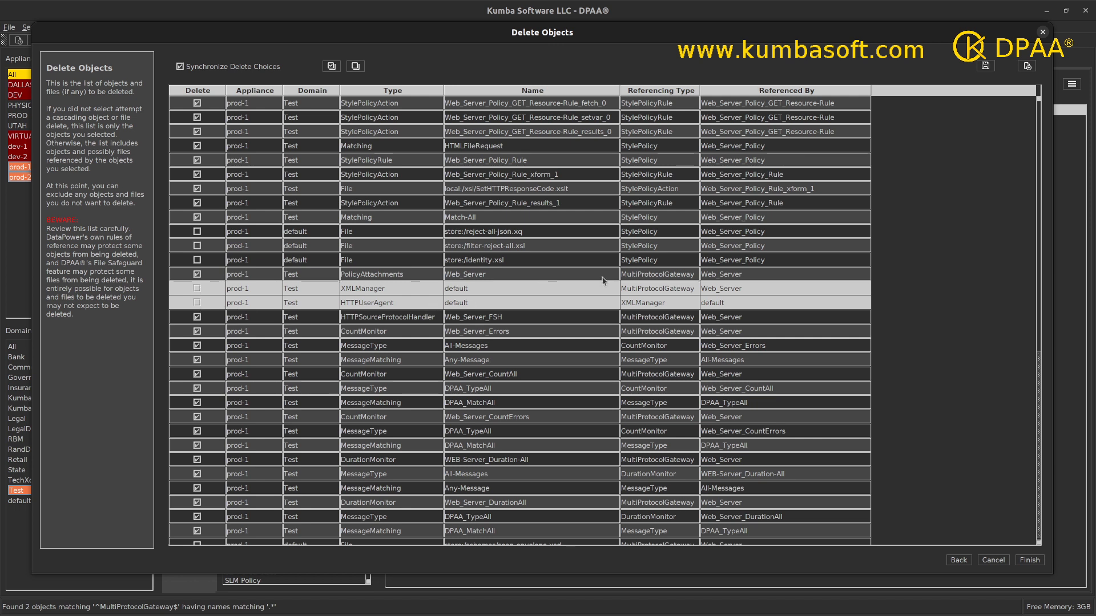
Add the prod-1 All-Messages MessageType and Any-Message MessageMatching rows as permanent exceptions, then go back.
scroll(601, 280, down, 1)
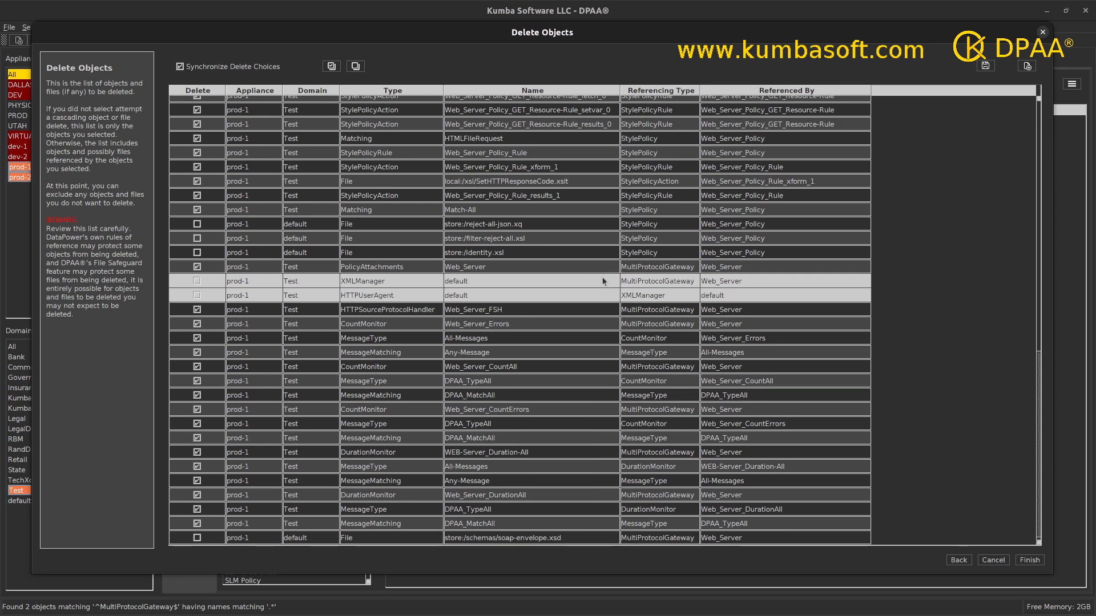
click(471, 341)
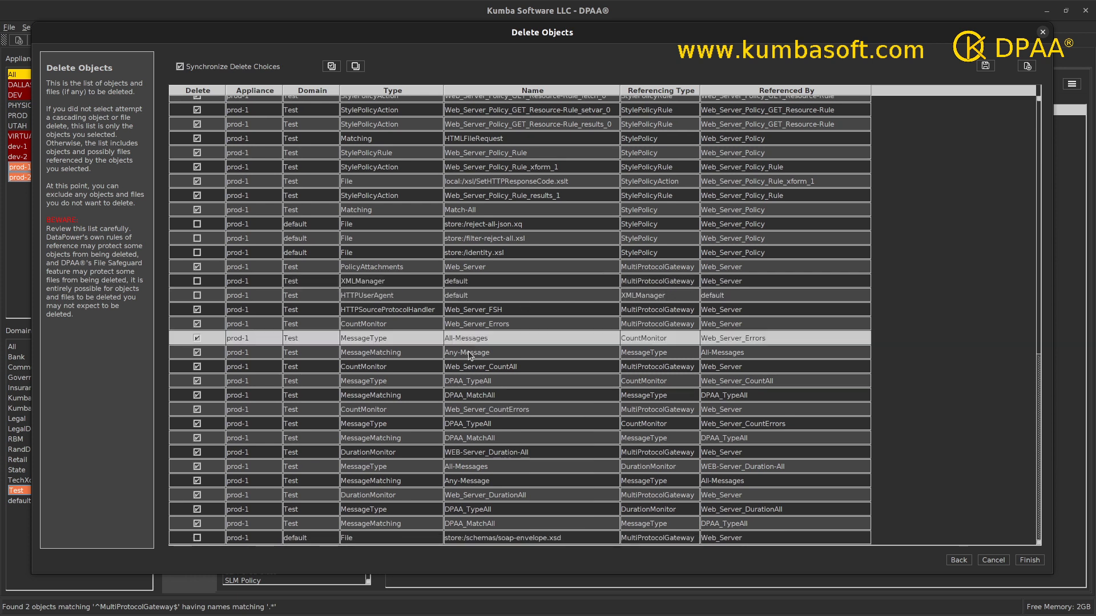
shift+click(468, 351)
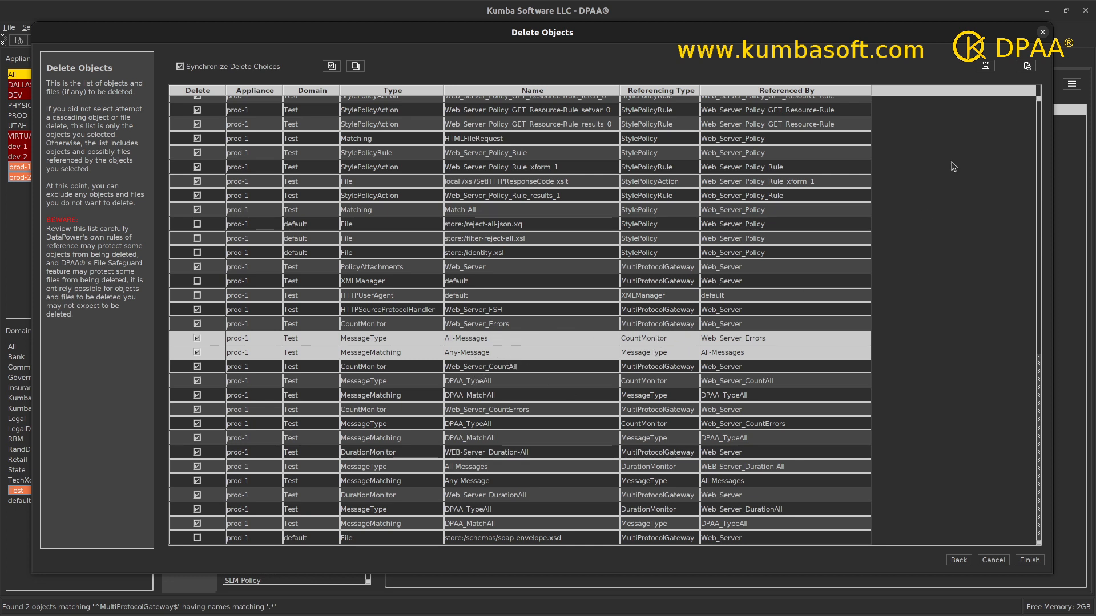
click(1026, 67)
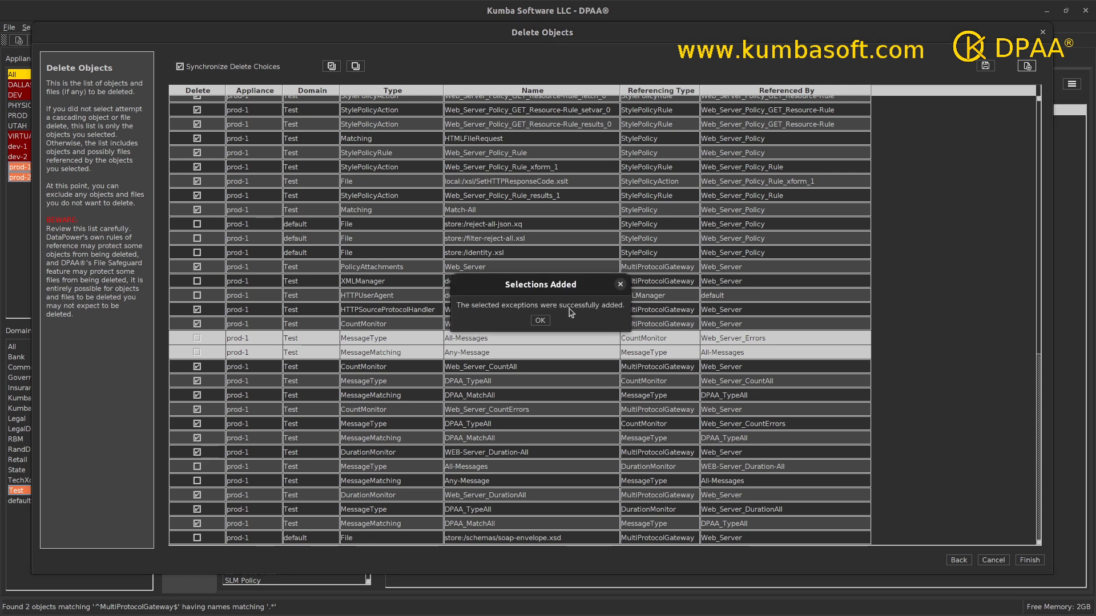
click(541, 321)
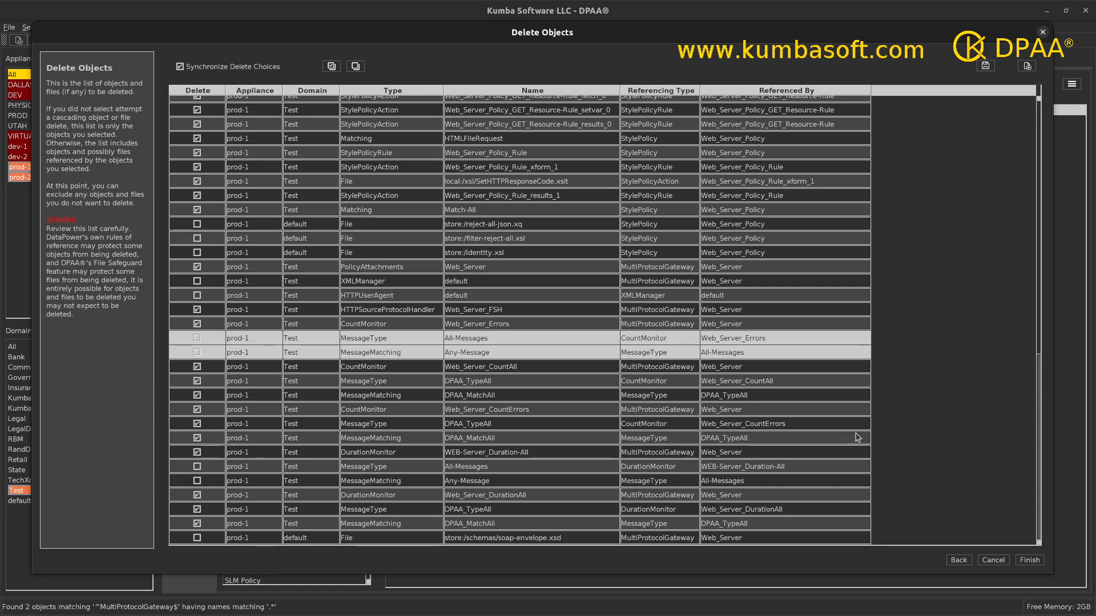
click(959, 561)
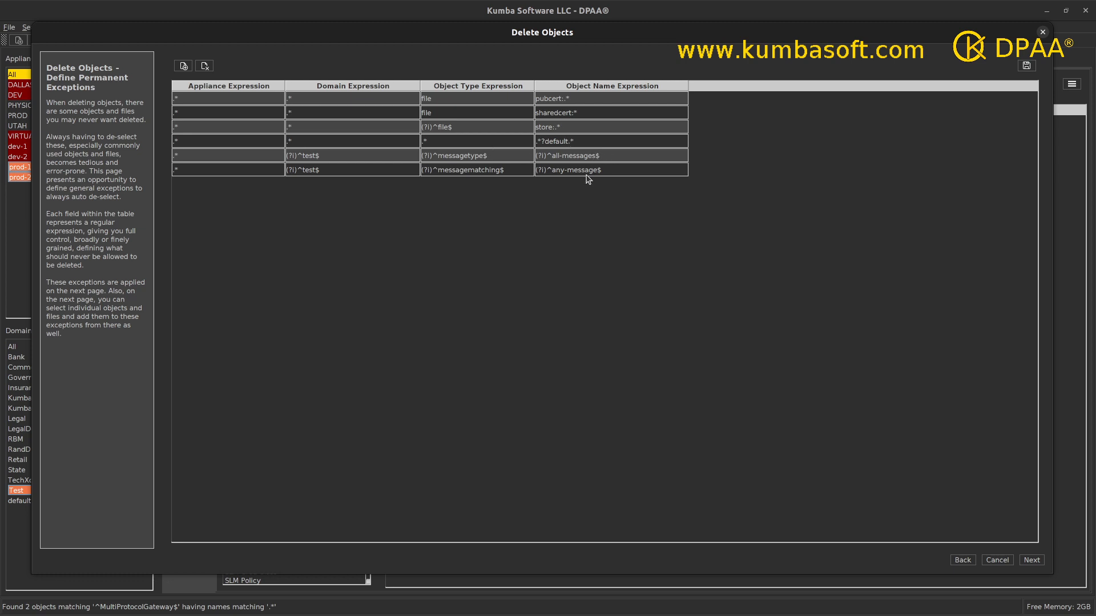
Set the domain expression of exceptions 5 and 6 (All-Messages, Any-Message) to .* and continue.
click(328, 158)
click(329, 156)
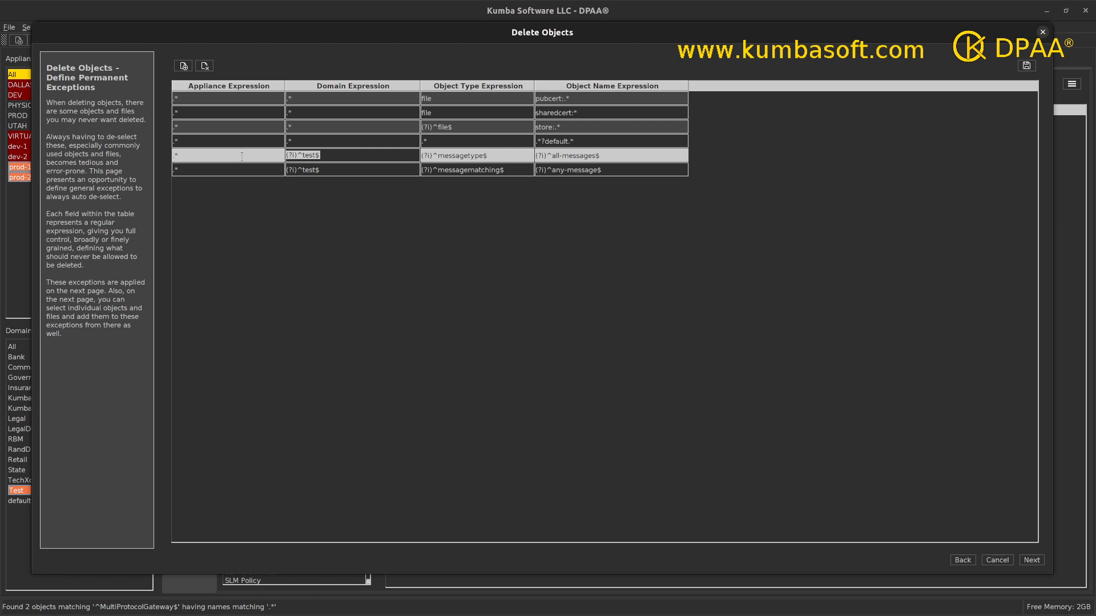
text(.*)
click(319, 169)
click(322, 167)
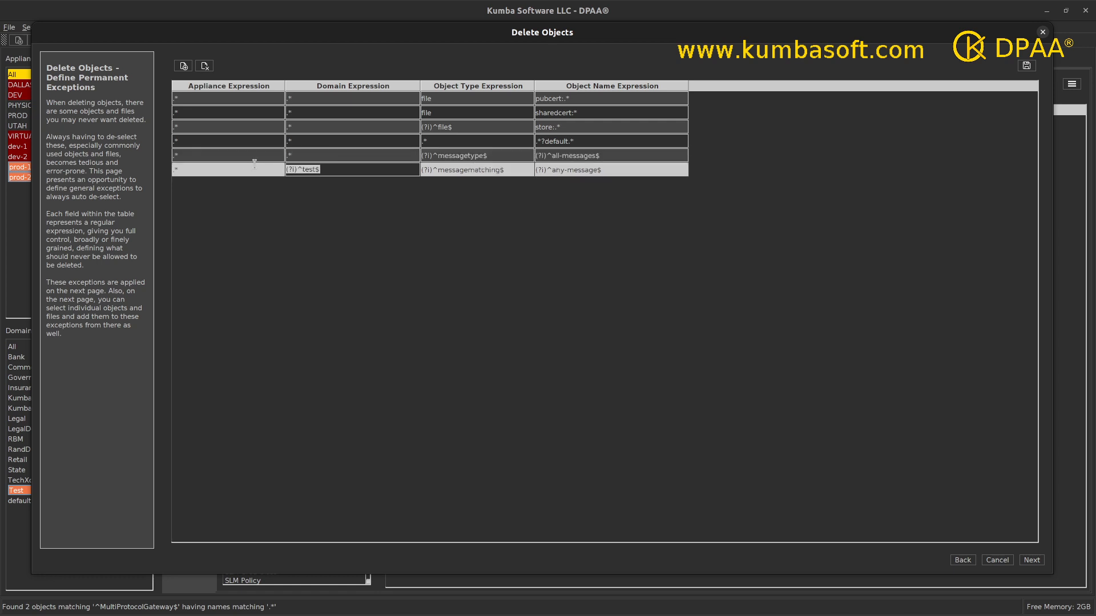
text(.*)
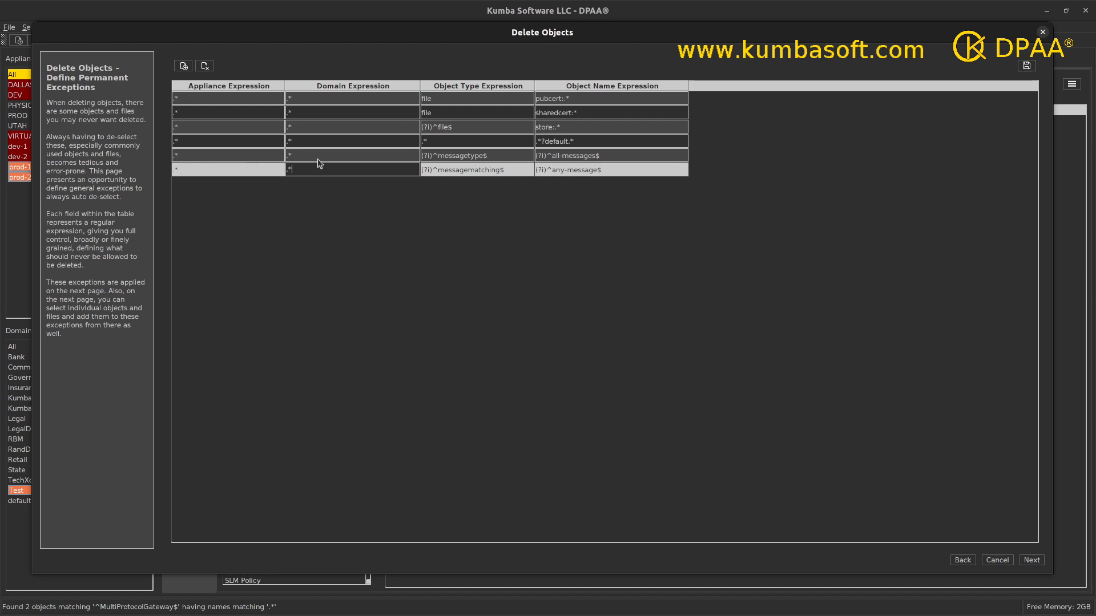
click(396, 208)
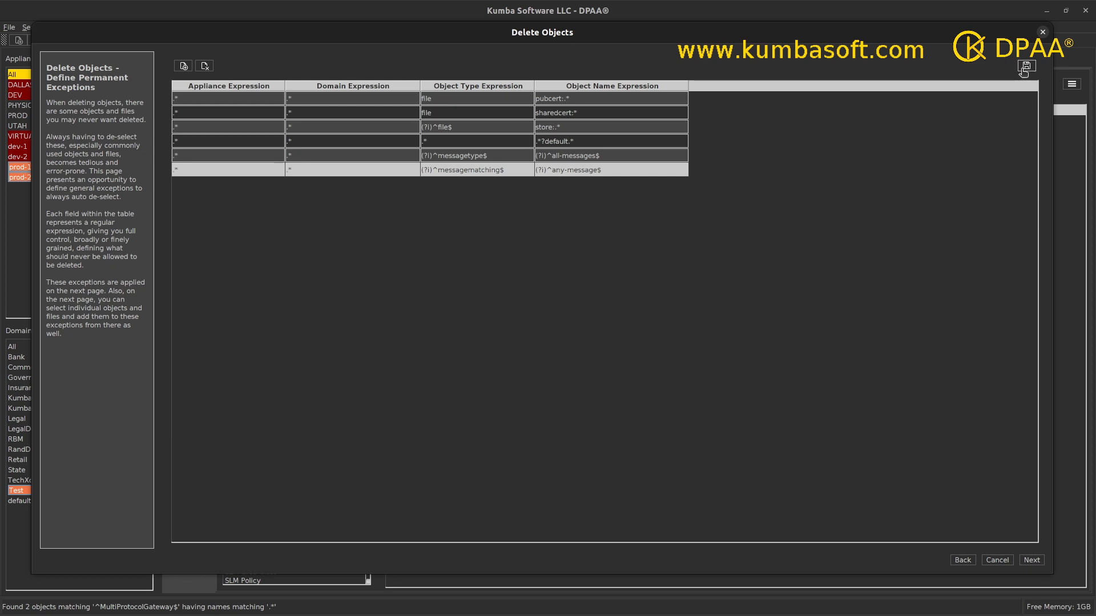
click(1032, 560)
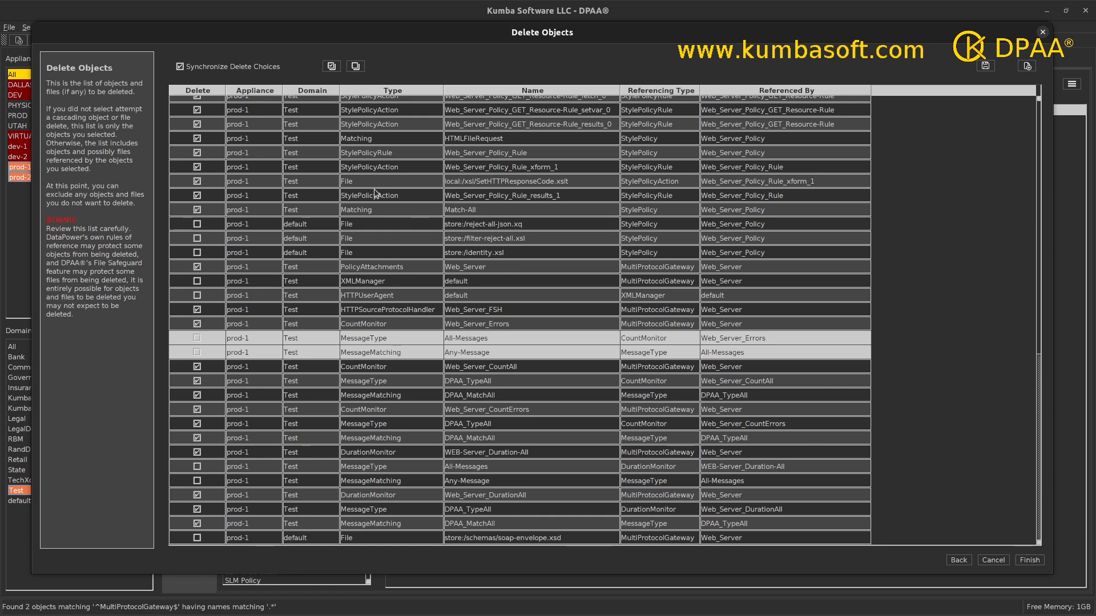
scroll(579, 255, up, 9)
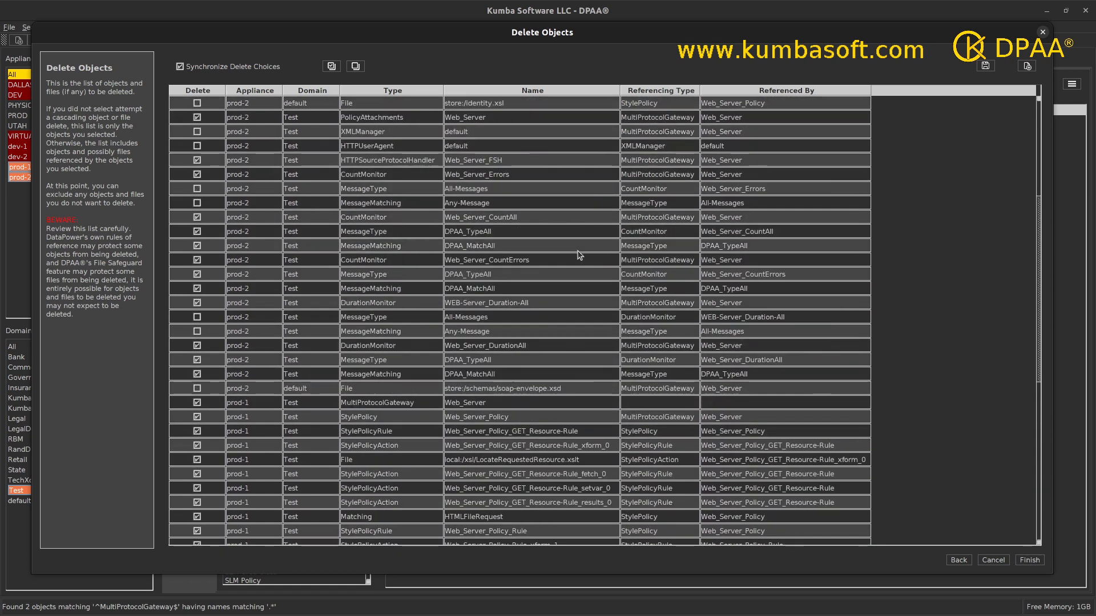
scroll(579, 255, up, 2)
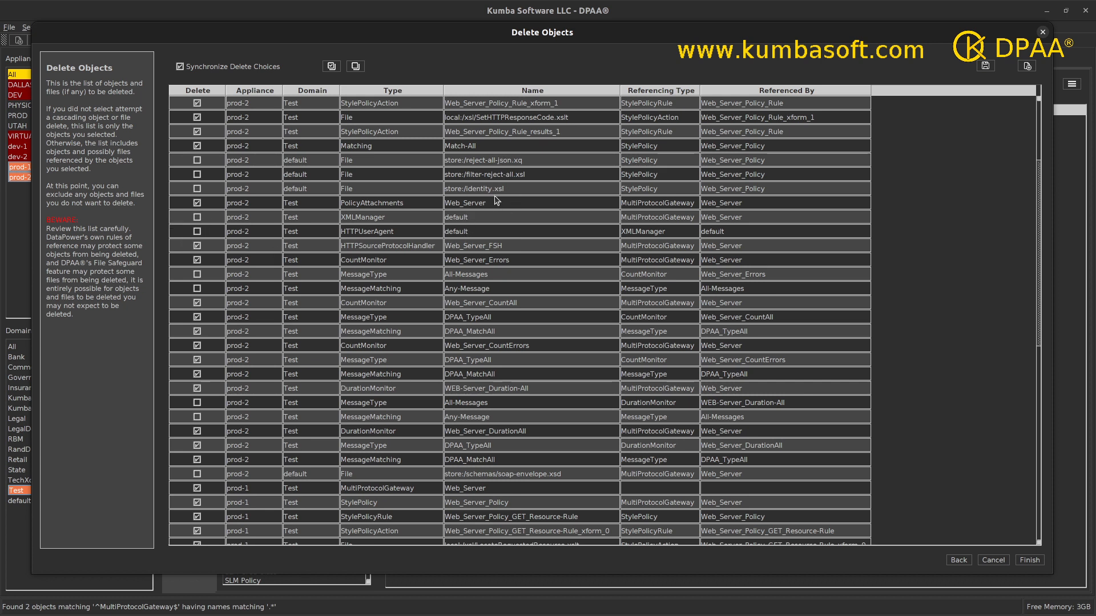
scroll(519, 318, down, 5)
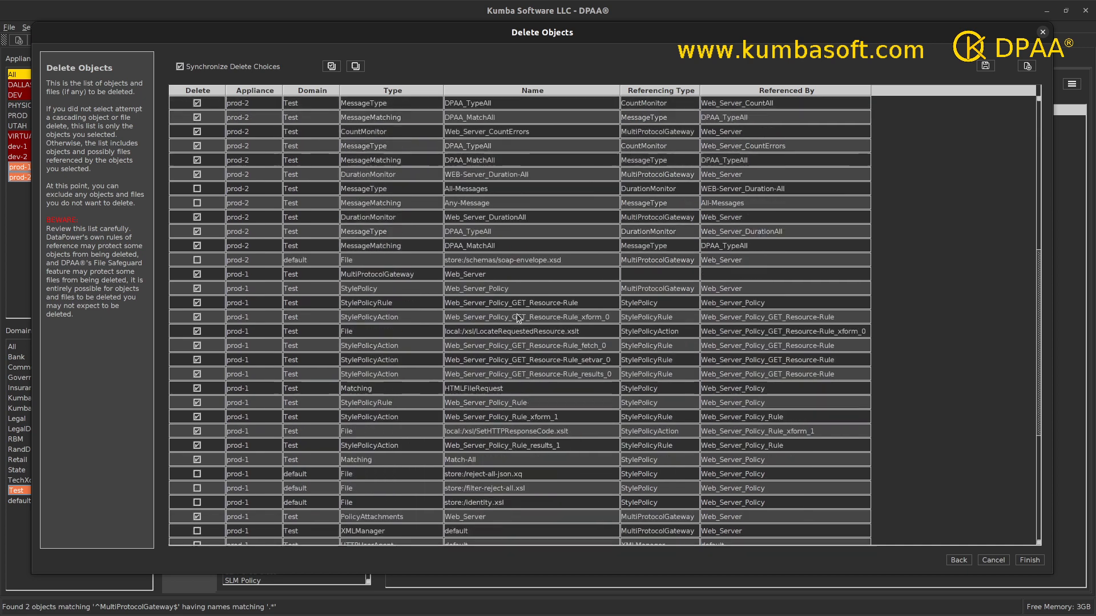
scroll(517, 318, down, 4)
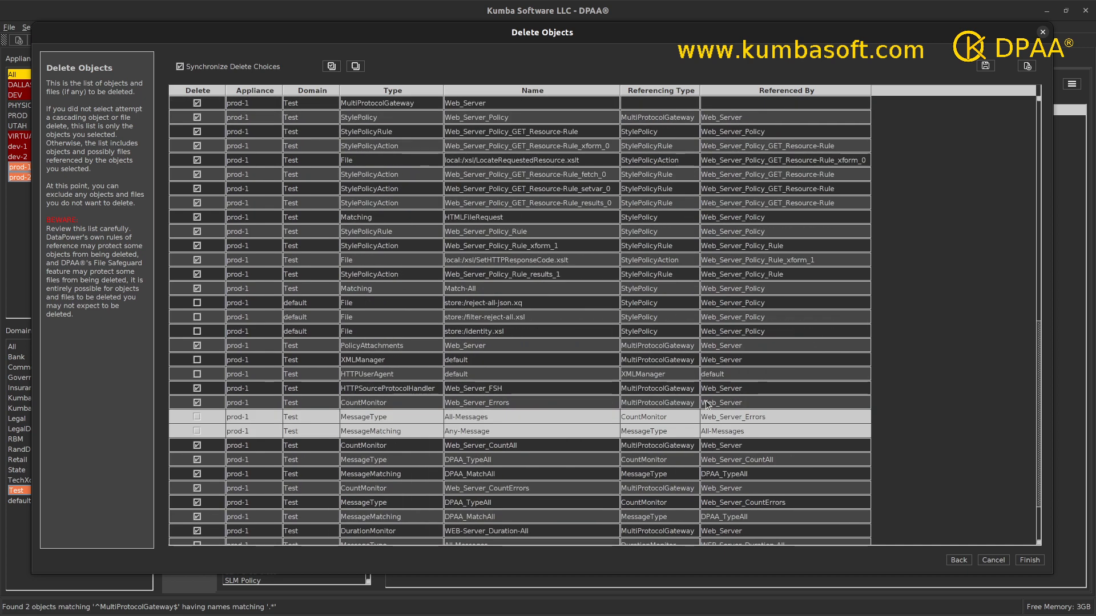
scroll(706, 404, down, 2)
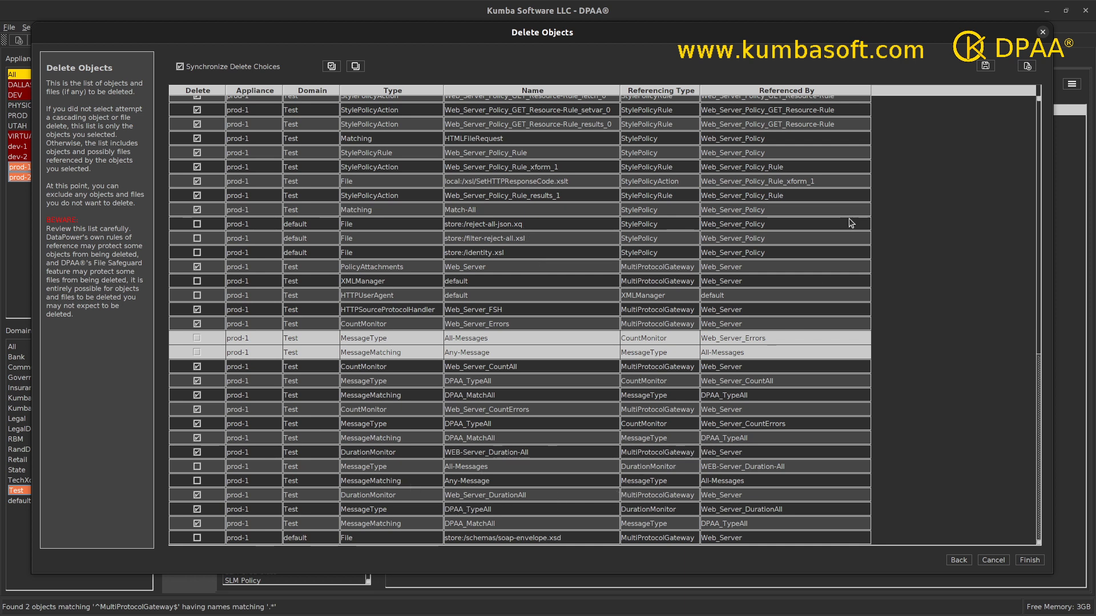
Export the delete list, acknowledge Export Completed, and resize the Delete Objects dialog smaller.
click(986, 67)
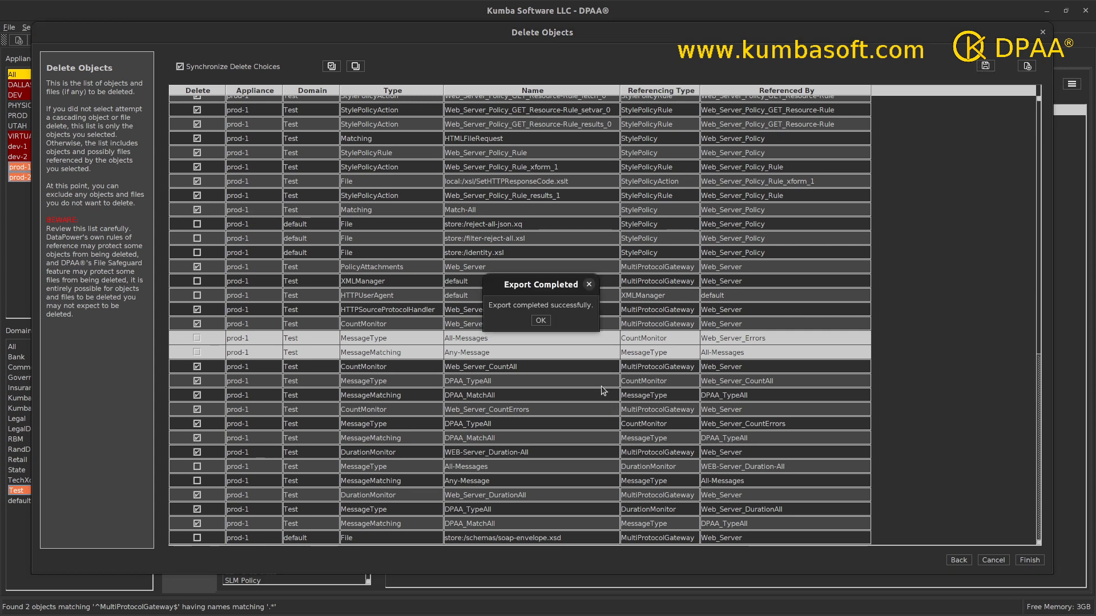
click(541, 322)
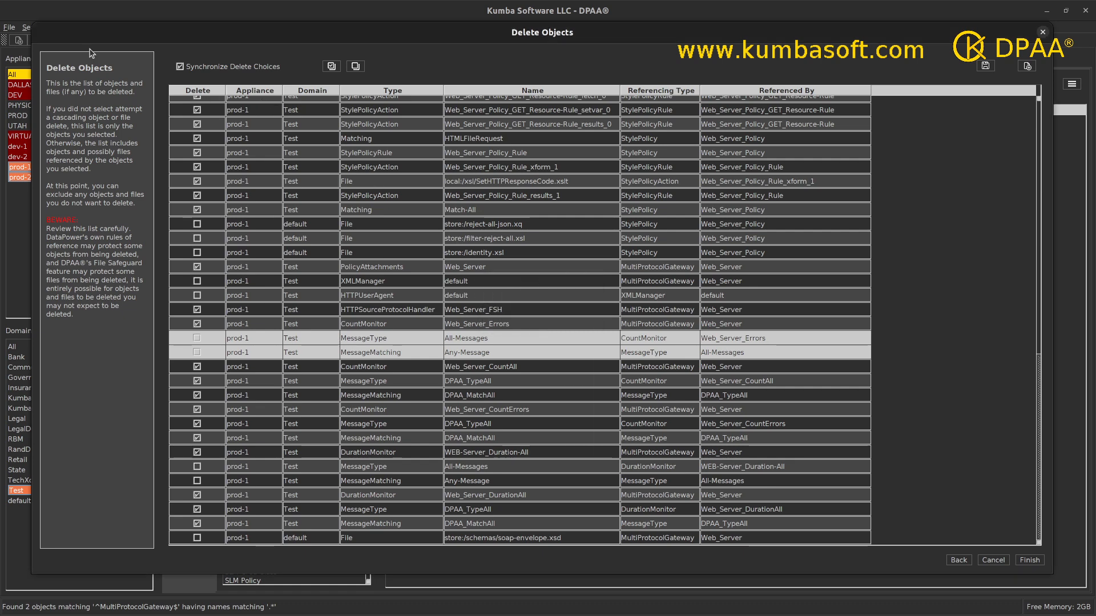
drag(31, 26, 797, 191)
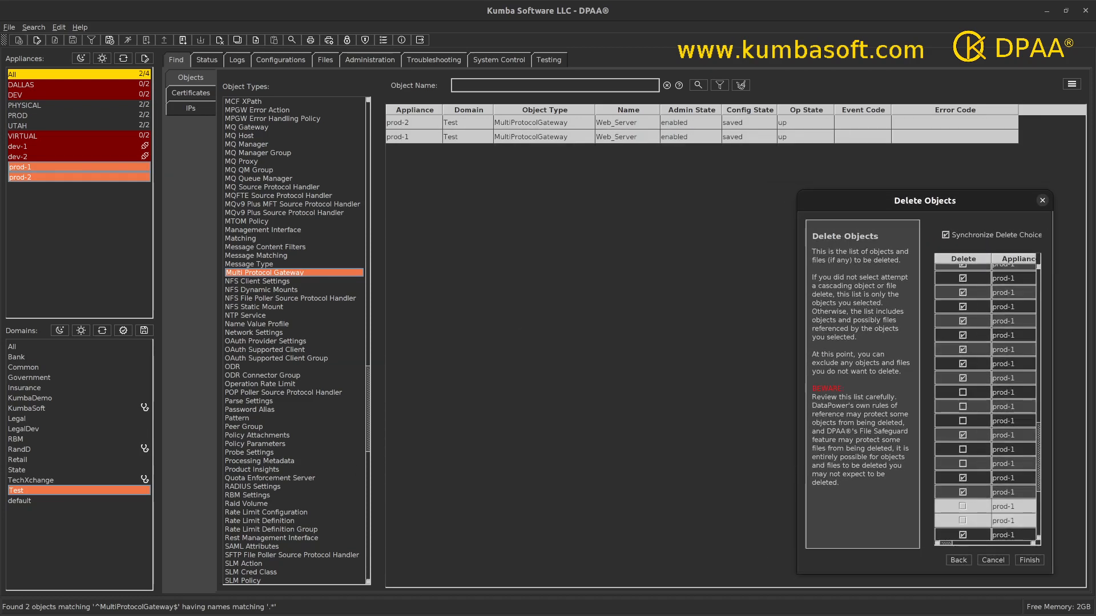
Bring up Files and browse to ConfigurationExports > prod-1 > Test to see the Configuration_Export XML.
drag(325, 615, 587, 121)
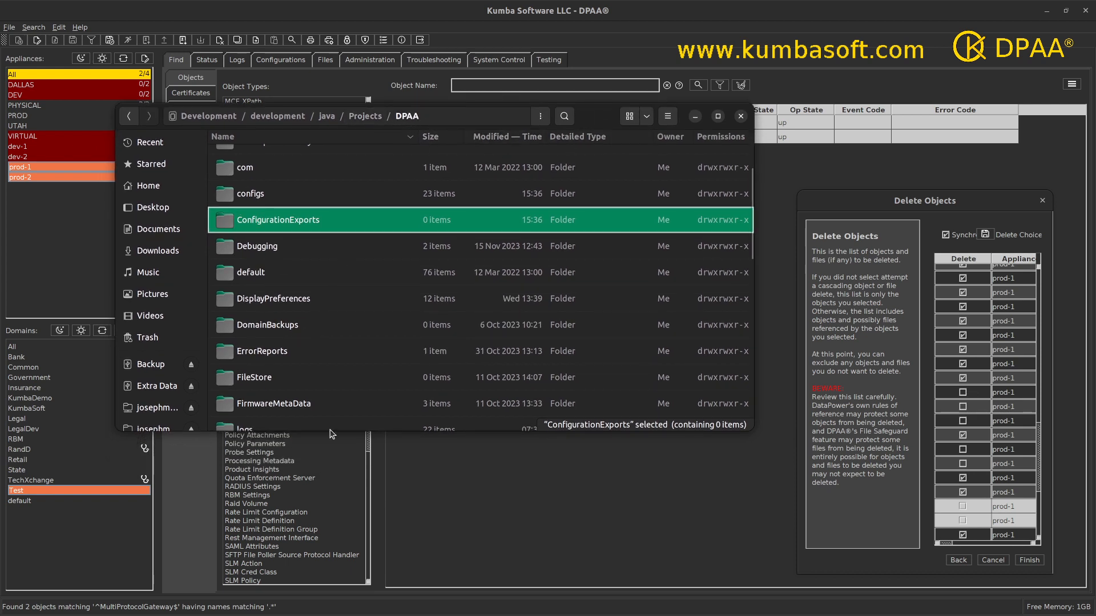
double_click(280, 222)
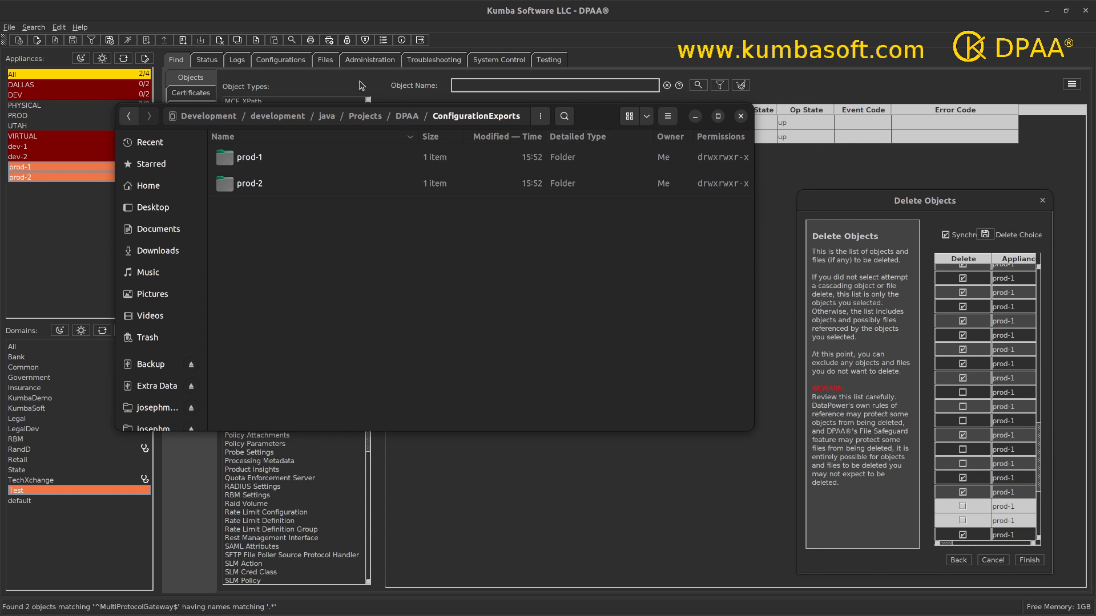
drag(605, 122, 606, 182)
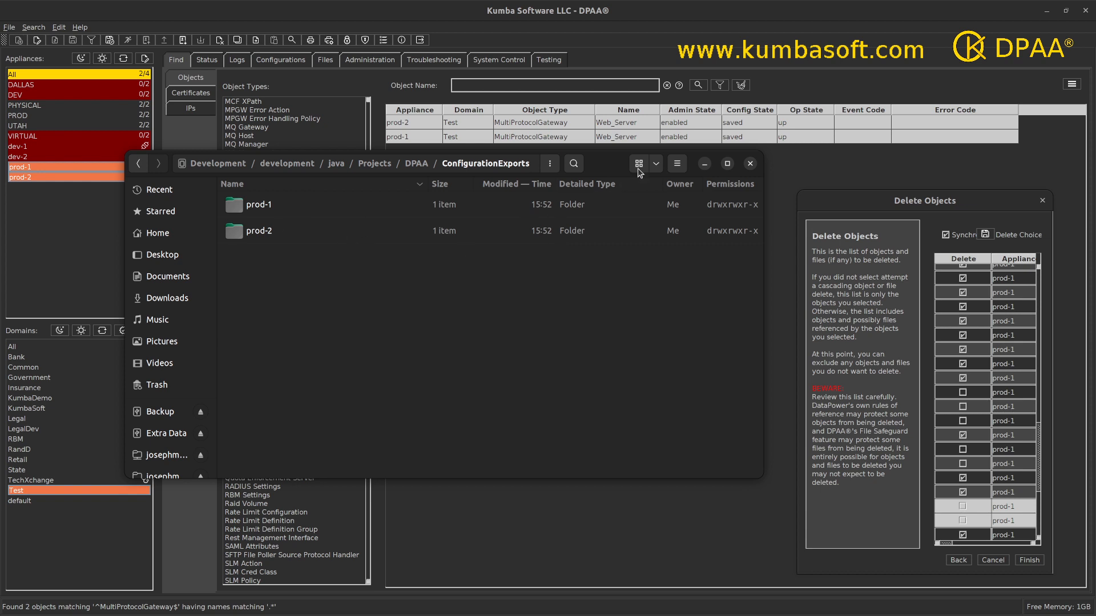
drag(638, 170, 647, 187)
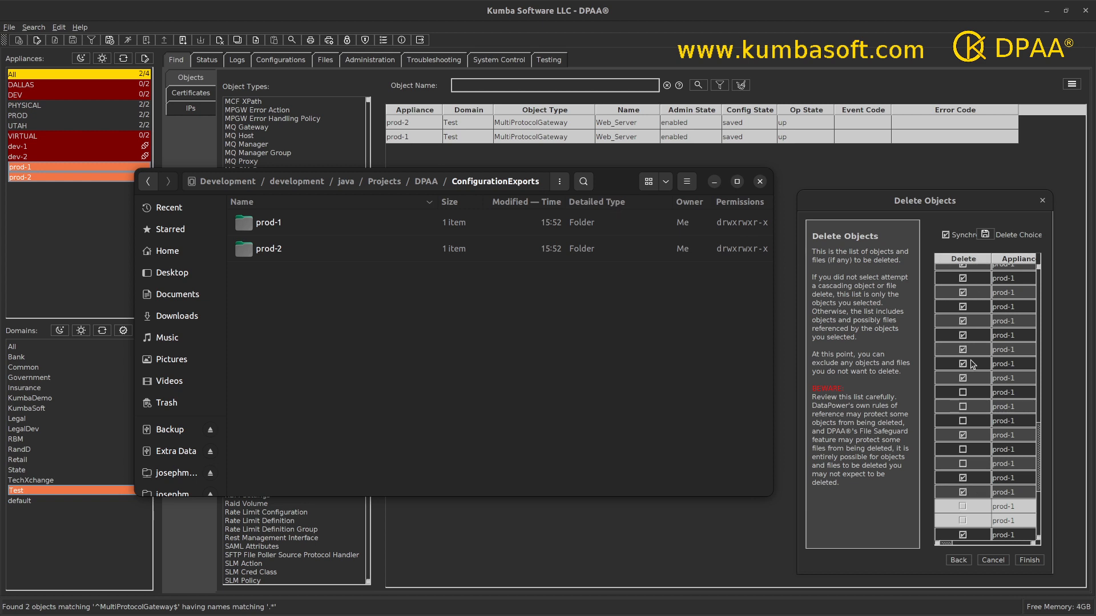
double_click(251, 228)
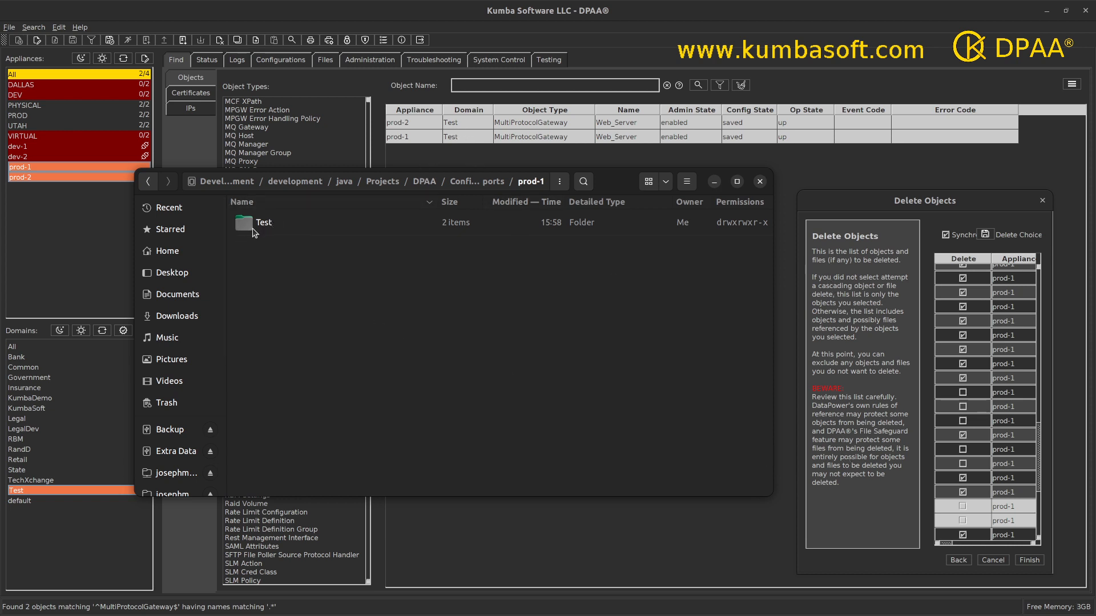
double_click(253, 232)
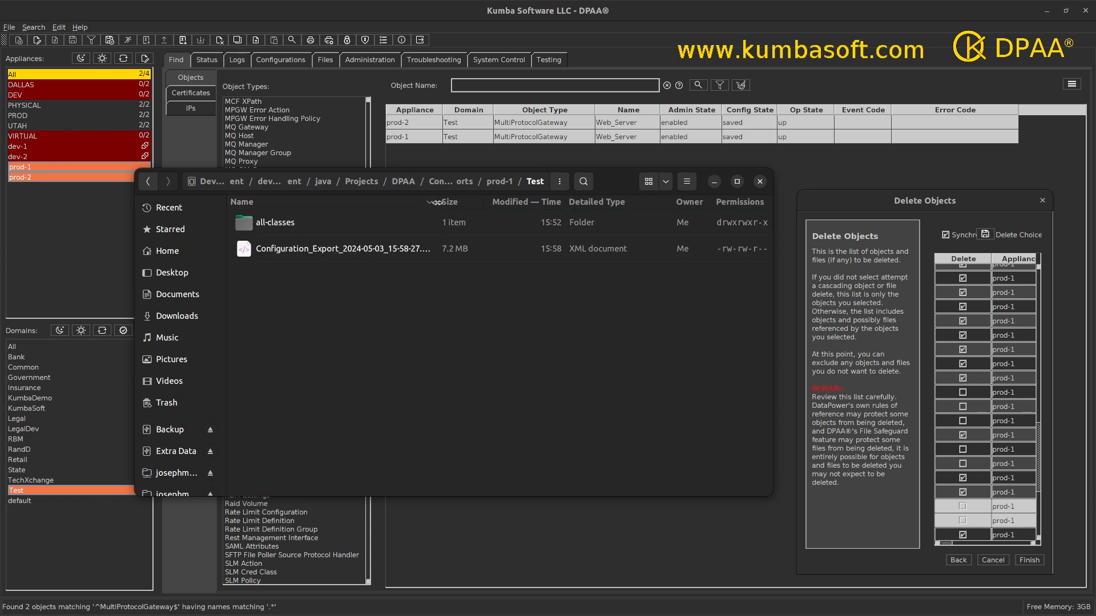
drag(437, 202, 482, 202)
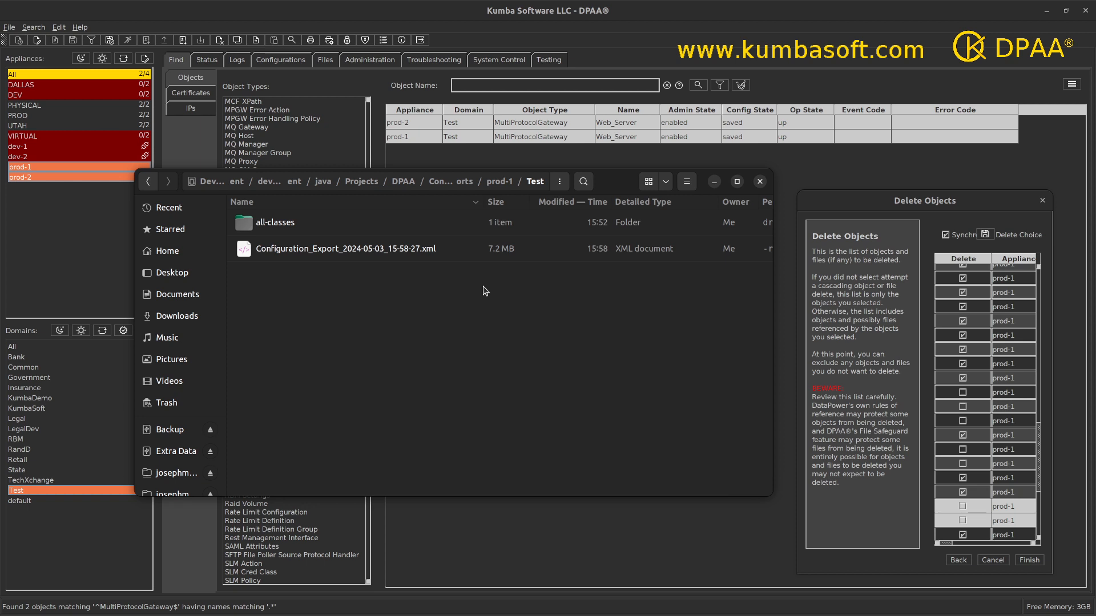
Browse to ConfigurationExports > prod-2 > Test, confirm its 7.2 MB export XML, then move Files aside.
click(461, 182)
double_click(275, 243)
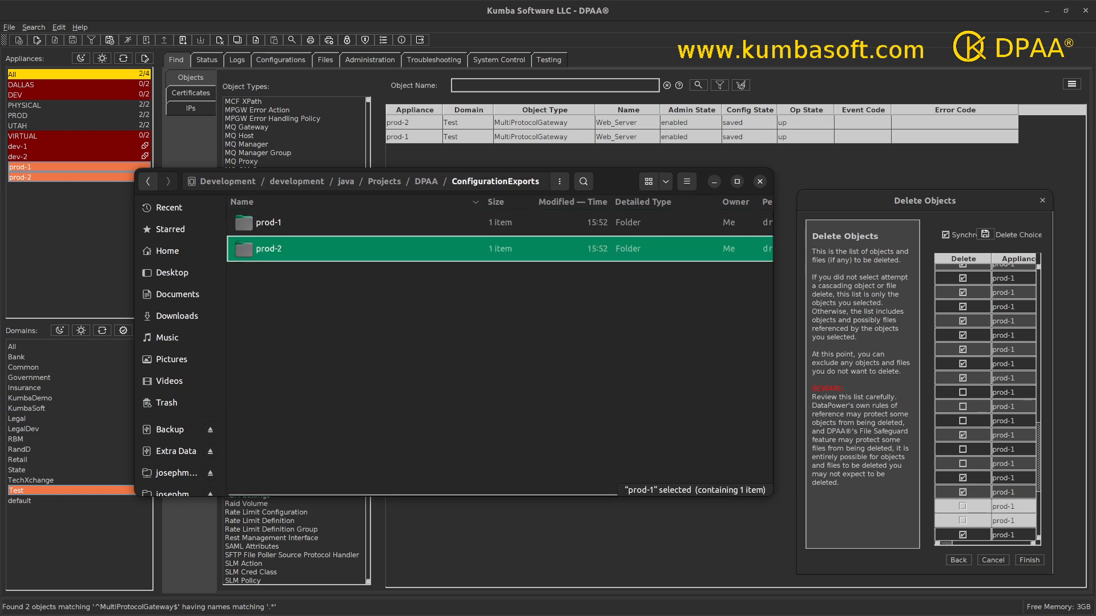
double_click(271, 229)
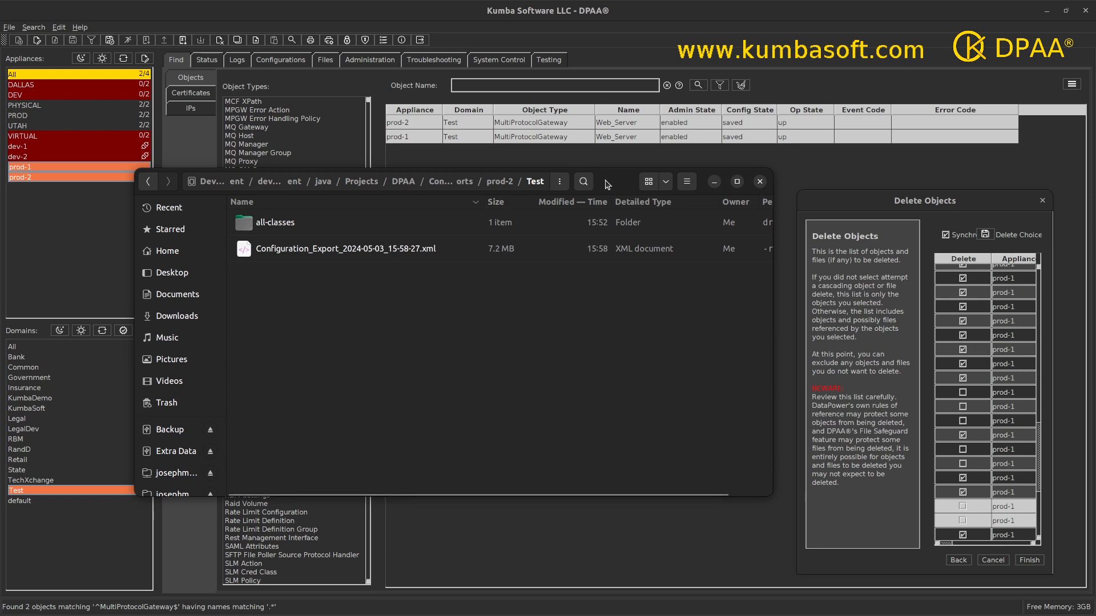
drag(607, 184, 565, 615)
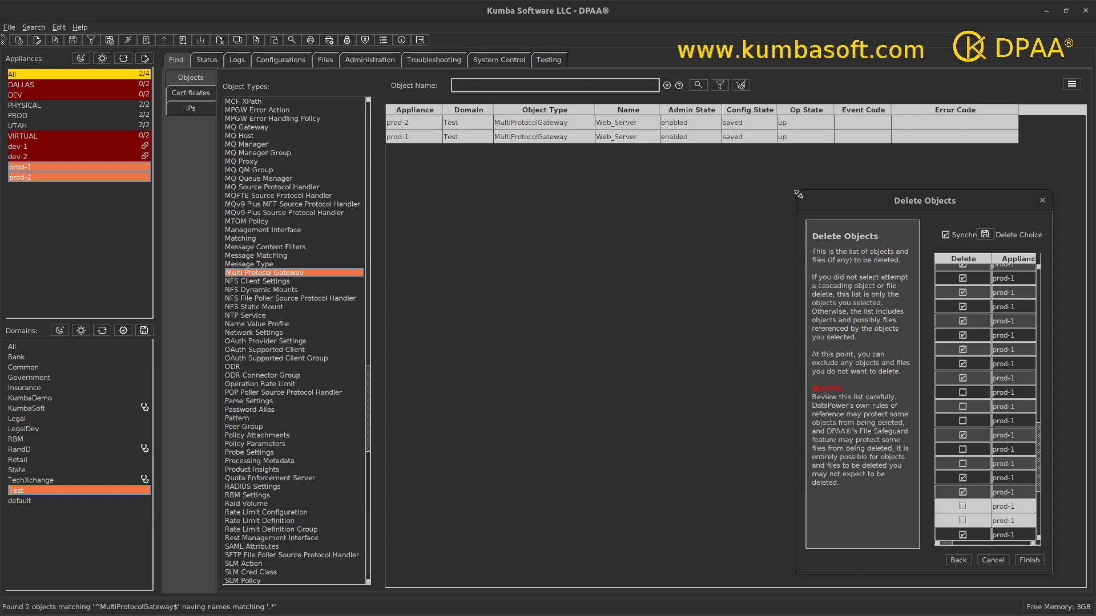
Enlarge the Delete Objects dialog, select the DPAA_TypeAll and DPAA_MatchAll entries, and scroll through the rows.
drag(796, 191, 55, 37)
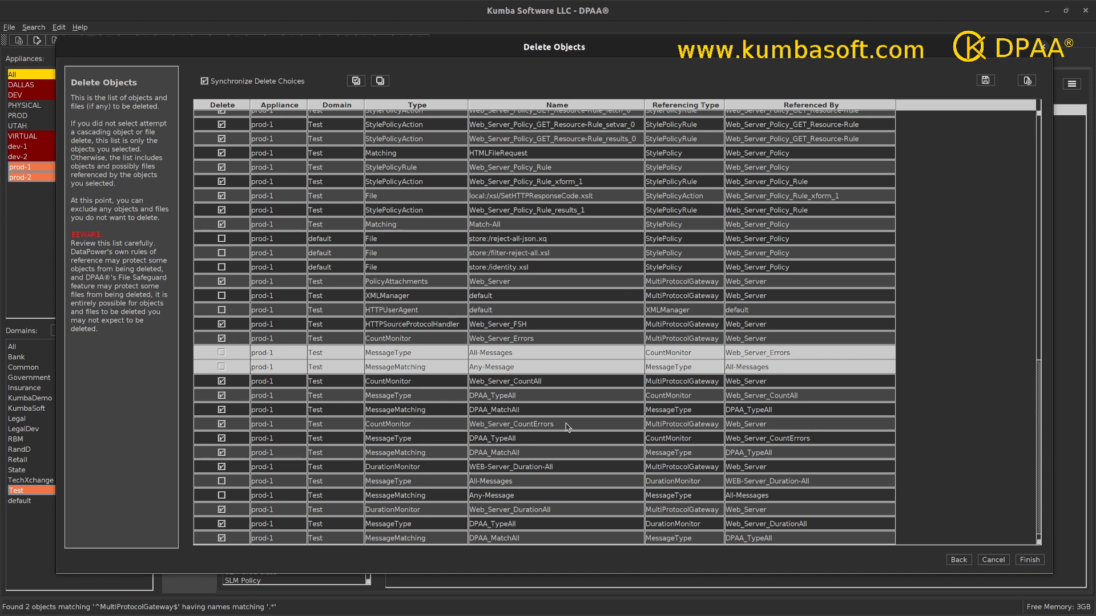
click(511, 441)
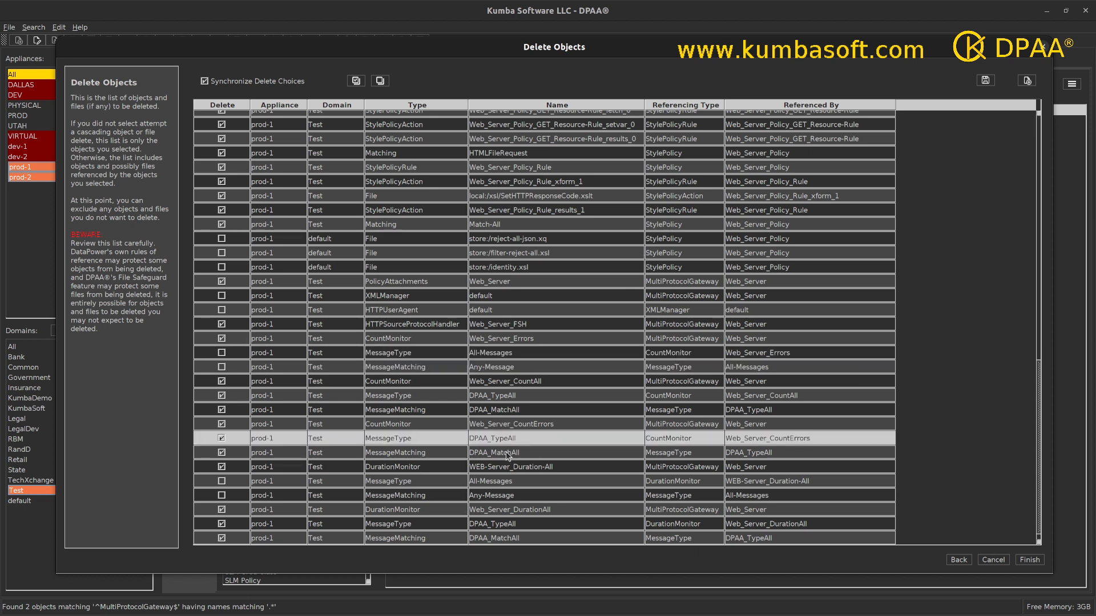
shift+click(505, 451)
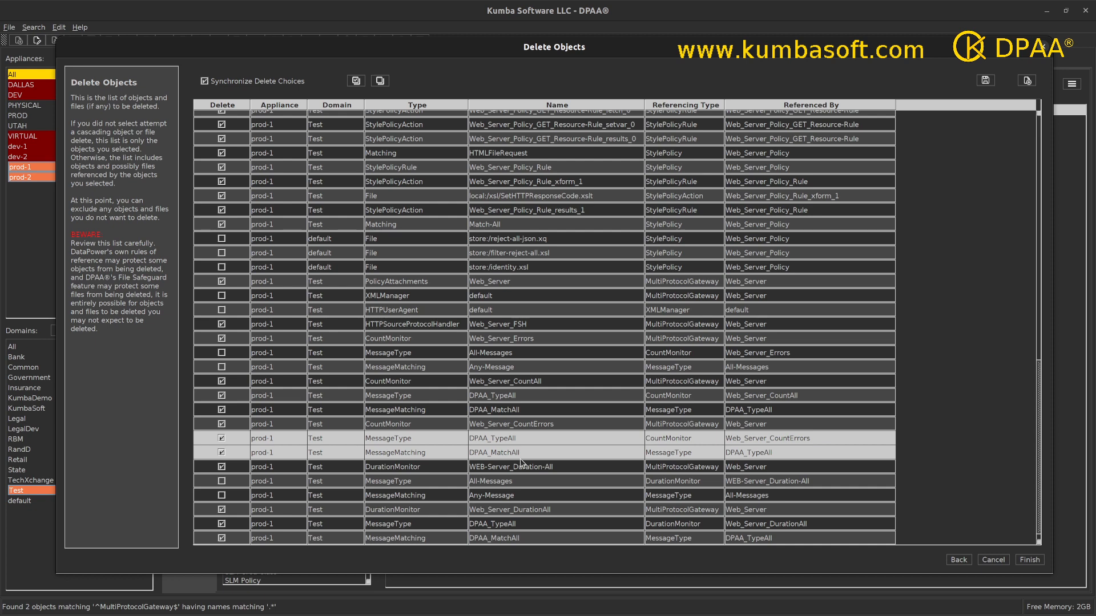
scroll(521, 462, down, 10)
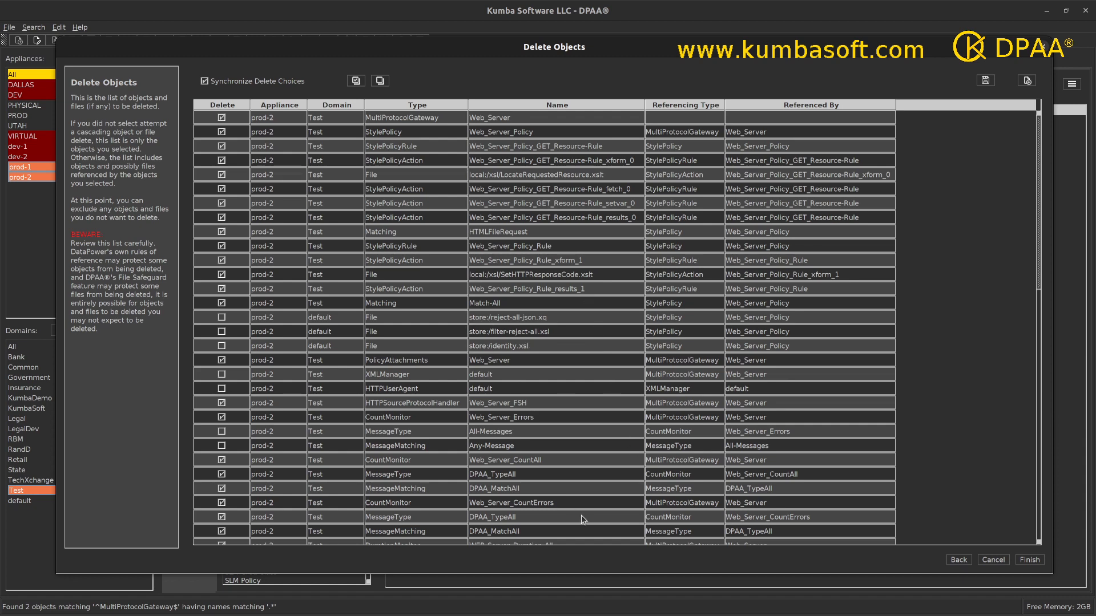
scroll(582, 519, up, 10)
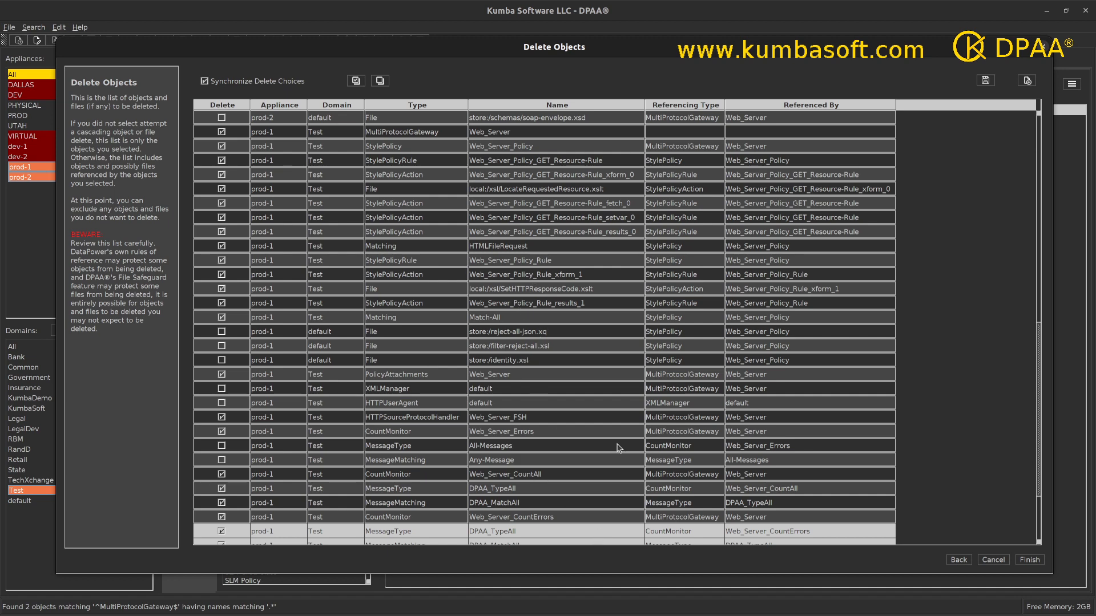
scroll(603, 349, down, 3)
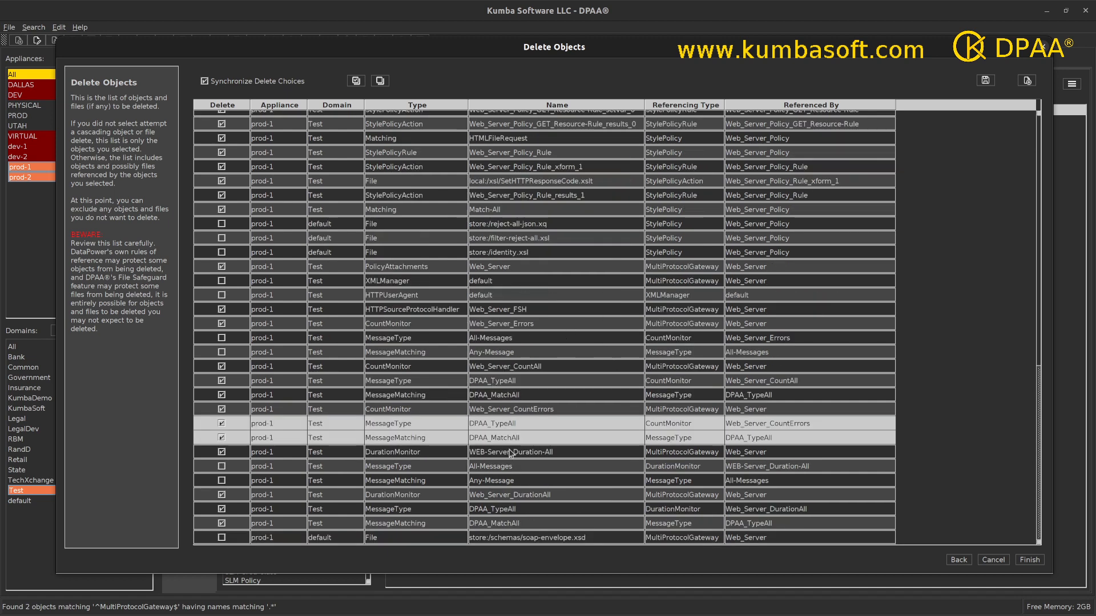
scroll(543, 512, up, 7)
scroll(542, 516, up, 8)
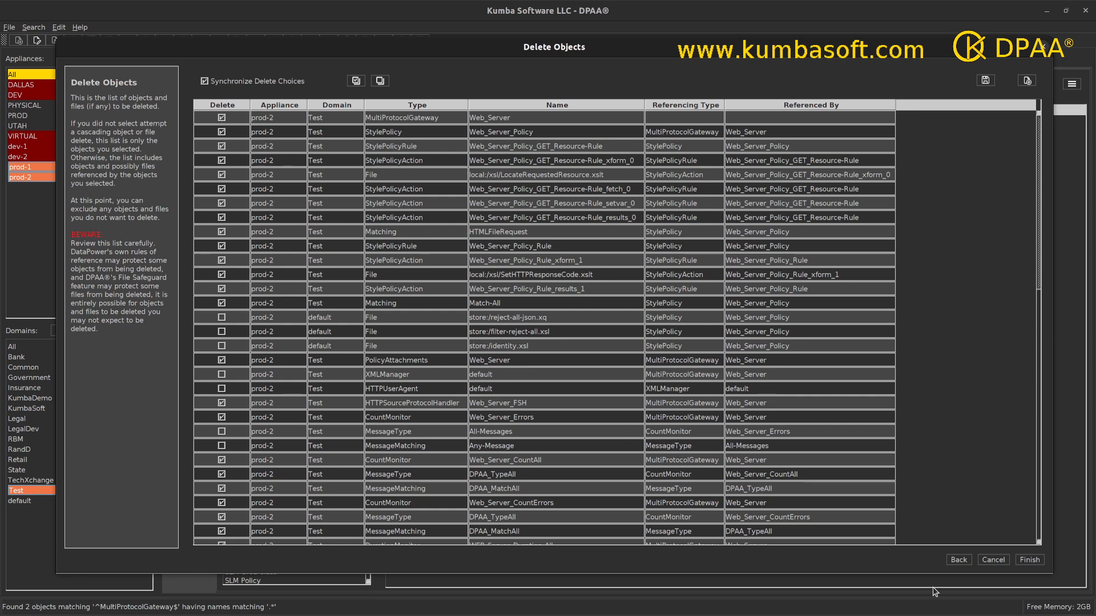
Run the deletion, enlarge the Delete Configuration window and widen the Result Message column.
click(1022, 566)
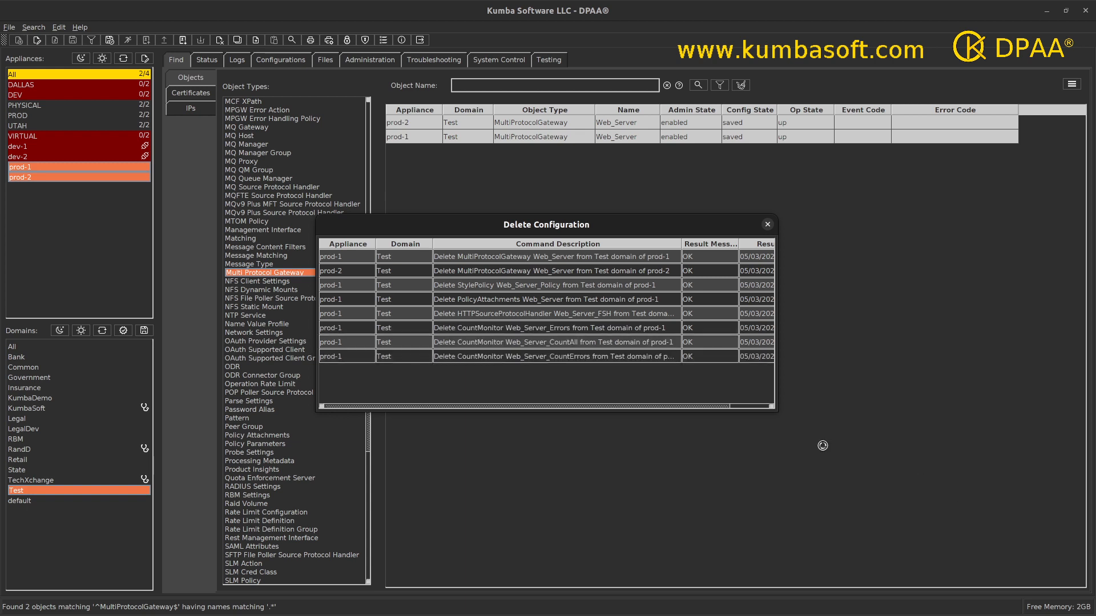
drag(776, 411, 926, 535)
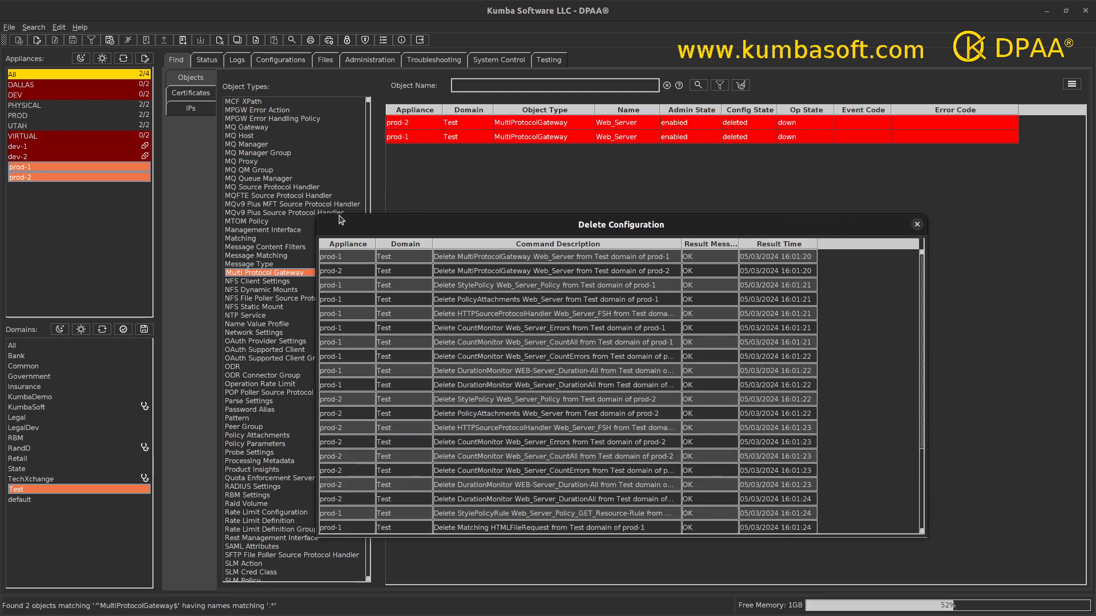
drag(317, 215, 203, 46)
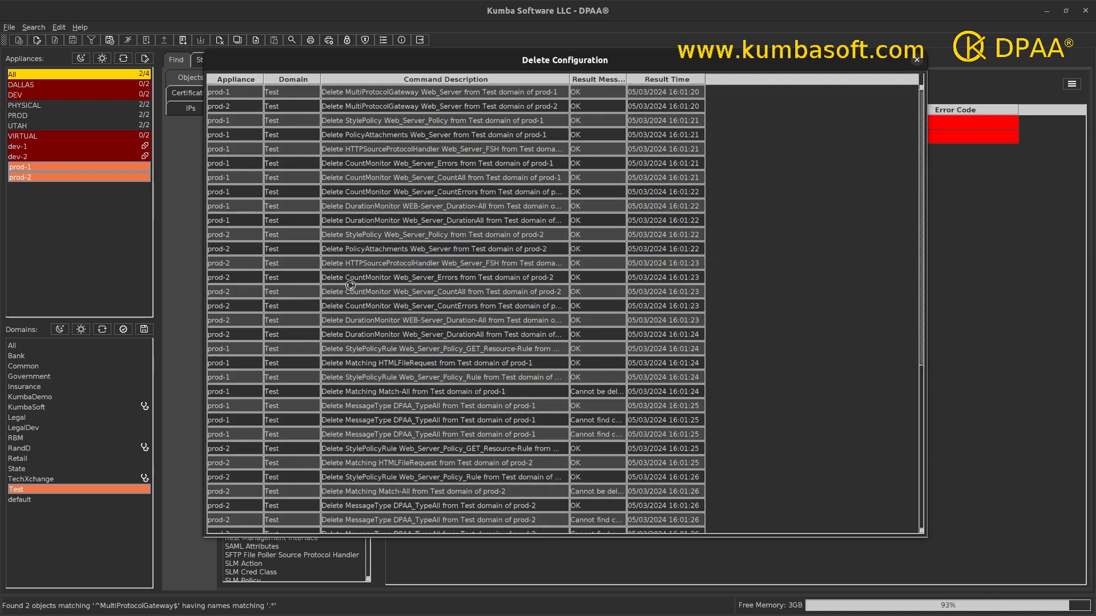
click(463, 393)
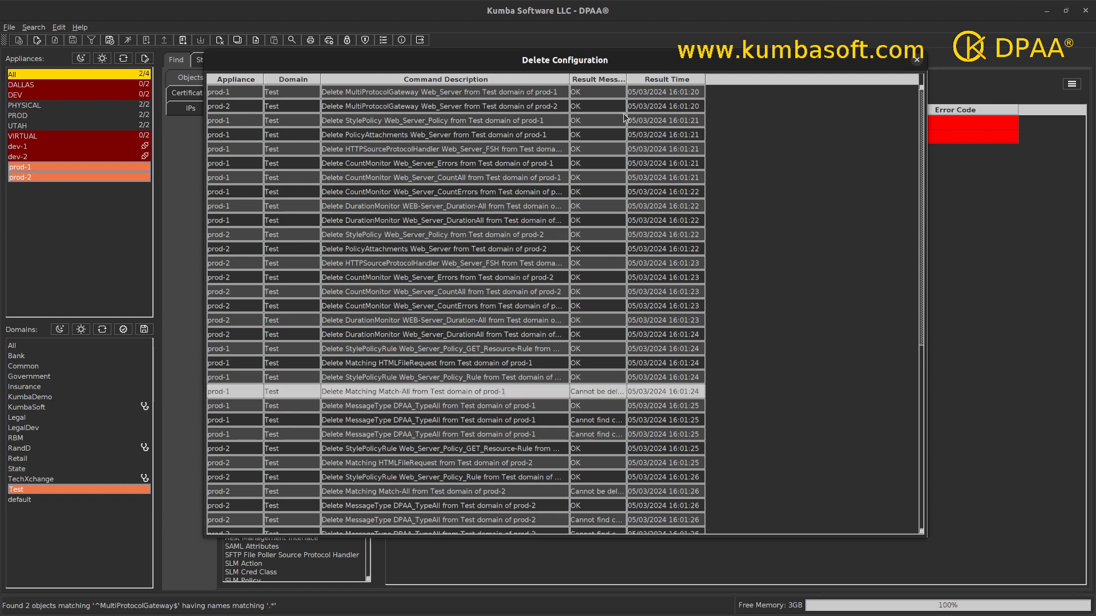
drag(626, 81, 810, 97)
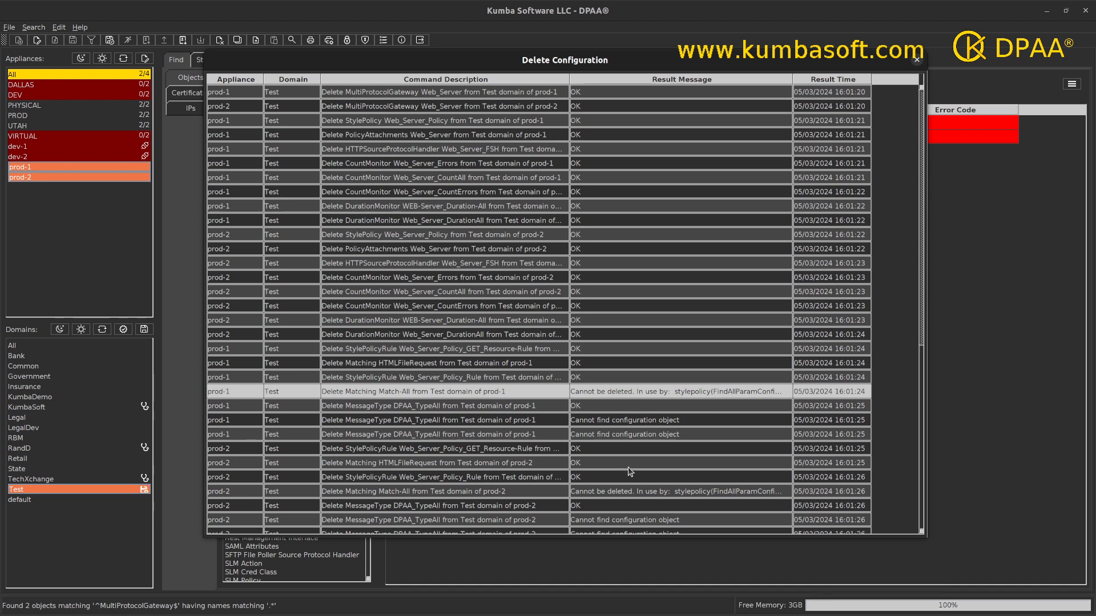
Inspect the DPAA_TypeAll, Cannot find configuration object and prod-2 Match-All results, then close the window.
click(424, 408)
click(621, 420)
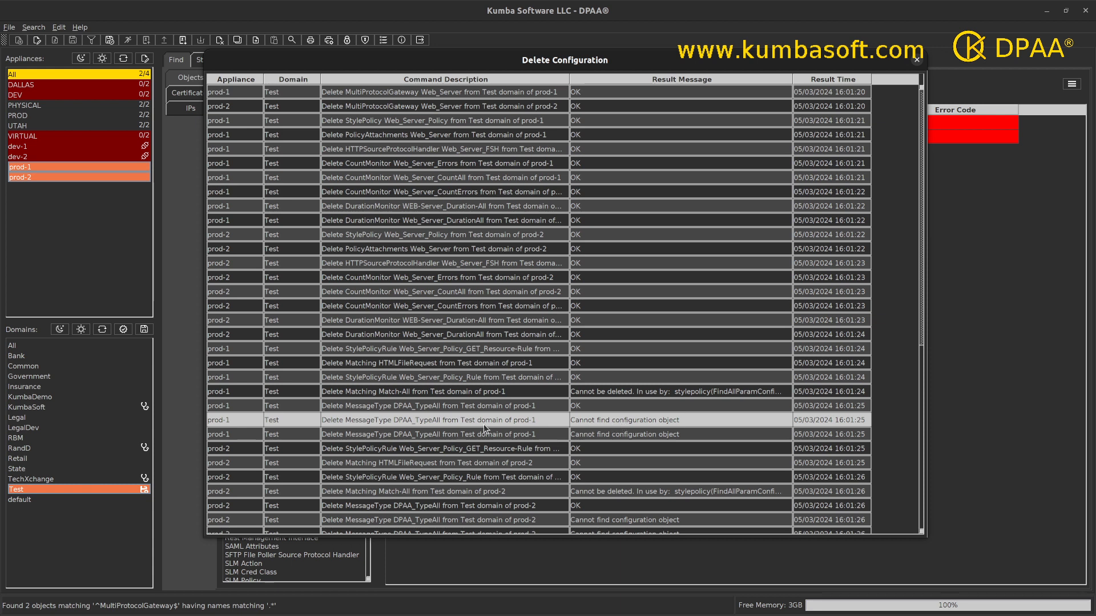
click(478, 409)
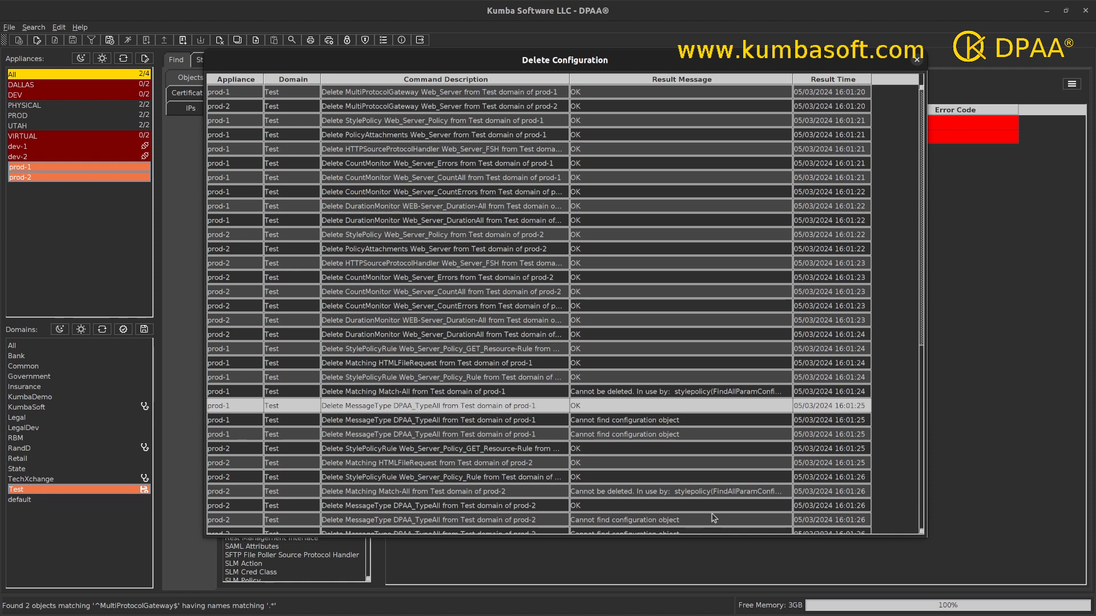
click(671, 494)
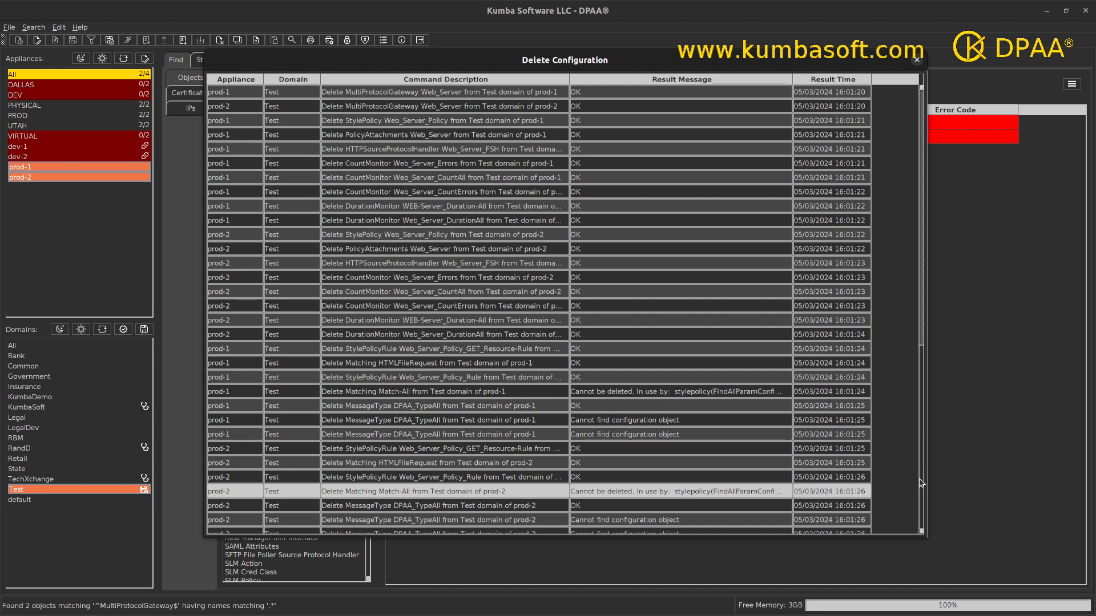
drag(922, 274, 923, 504)
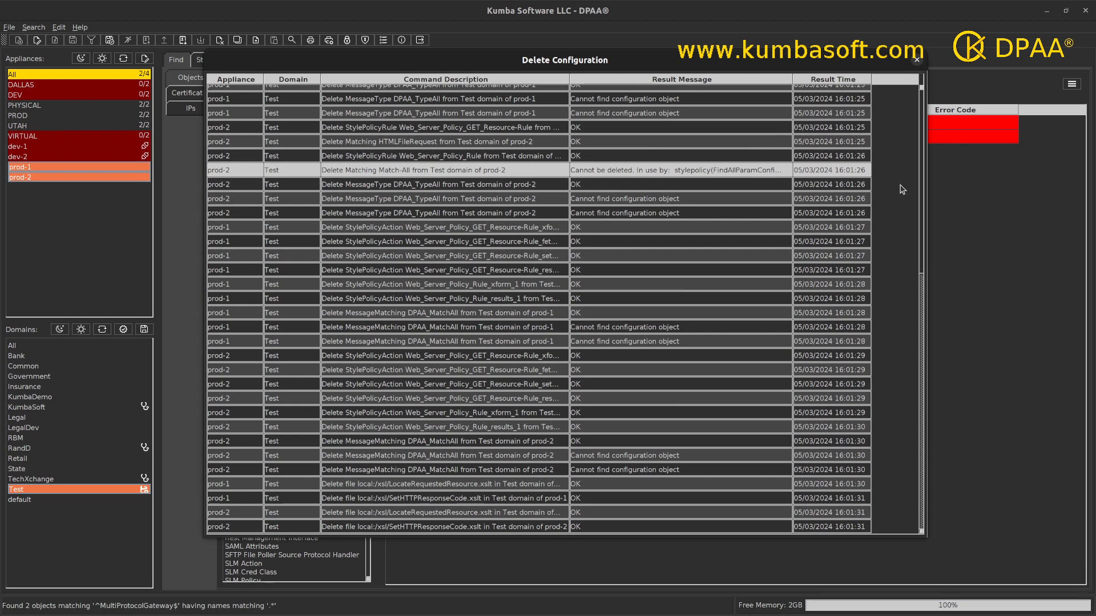
scroll(903, 189, up, 7)
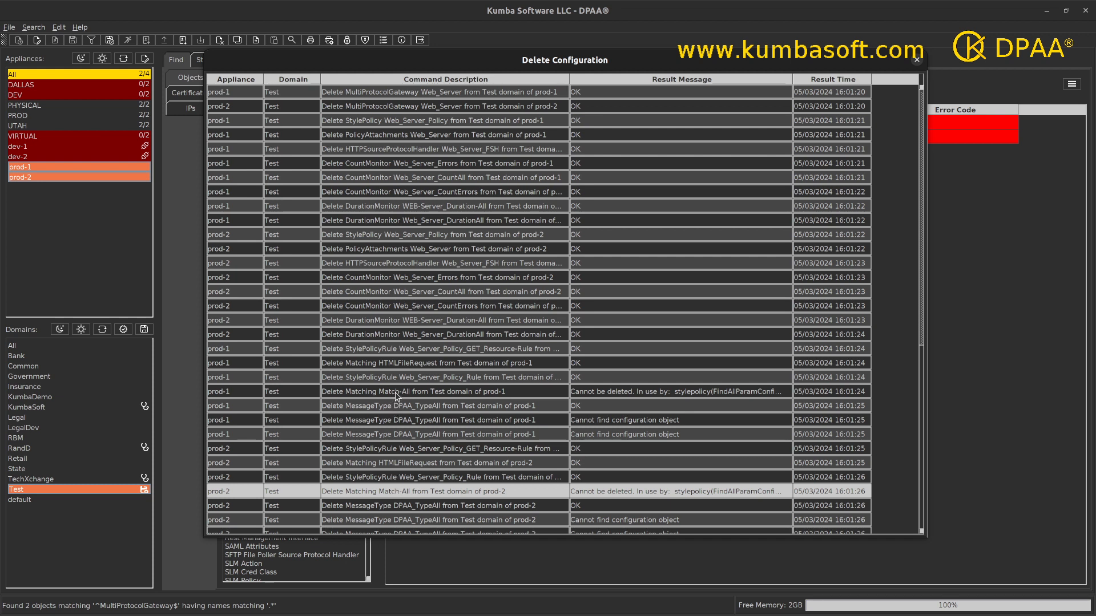
click(917, 61)
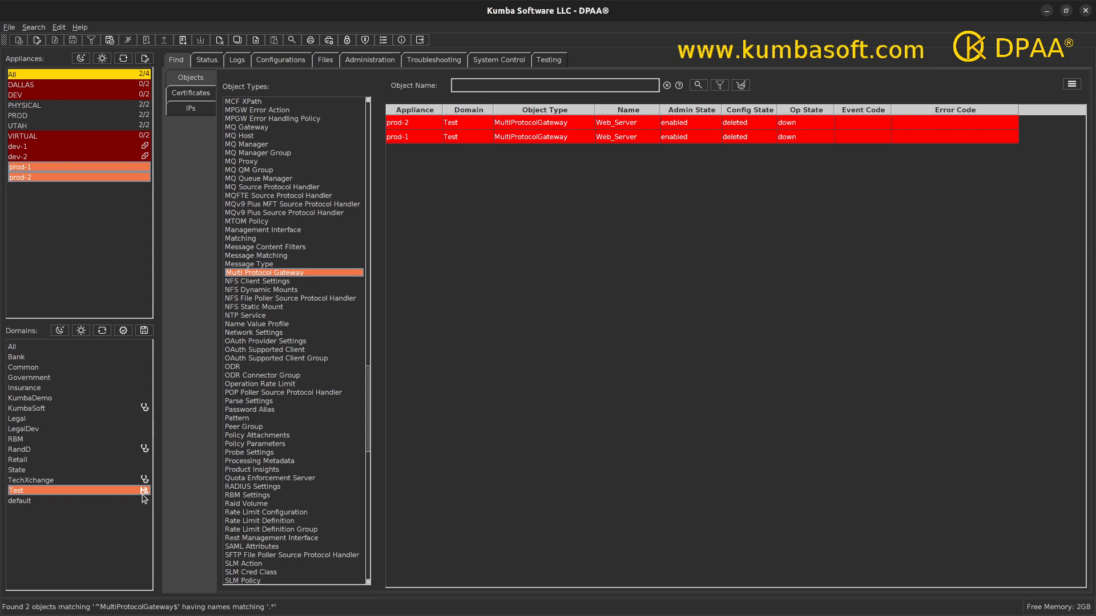
Save the Test domain on prod-1 and prod-2, then rerun the search showing no MultiProtocolGateway objects.
click(142, 332)
click(144, 331)
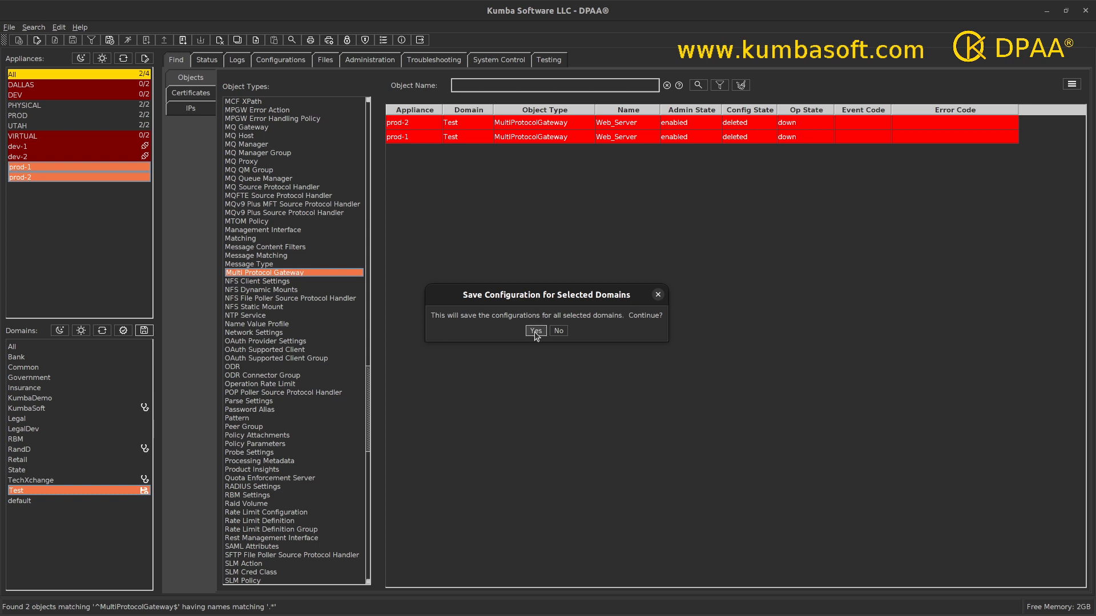
click(536, 331)
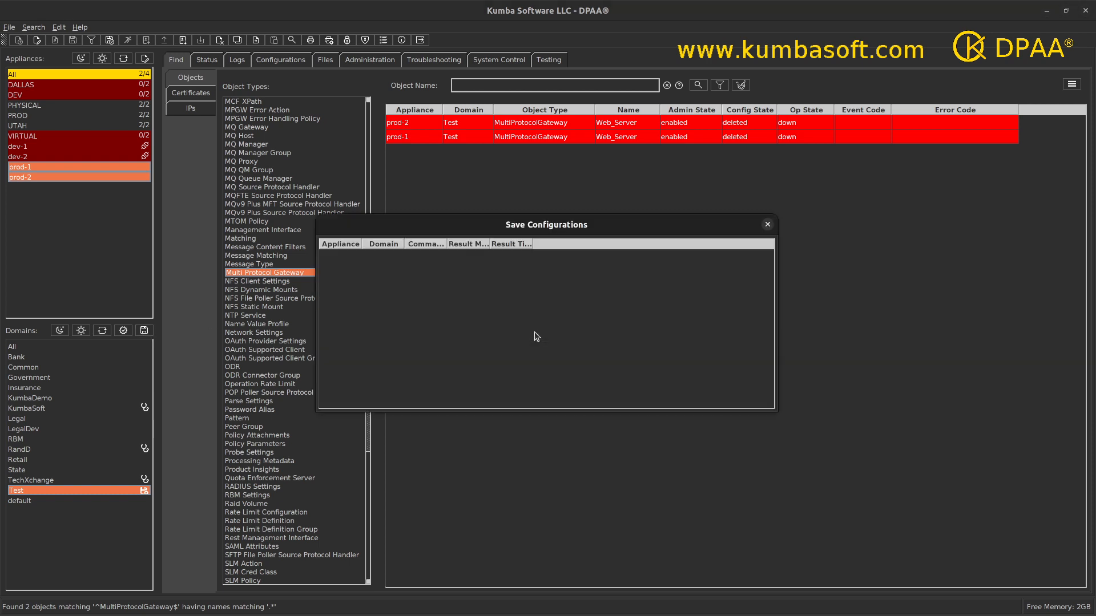
click(768, 224)
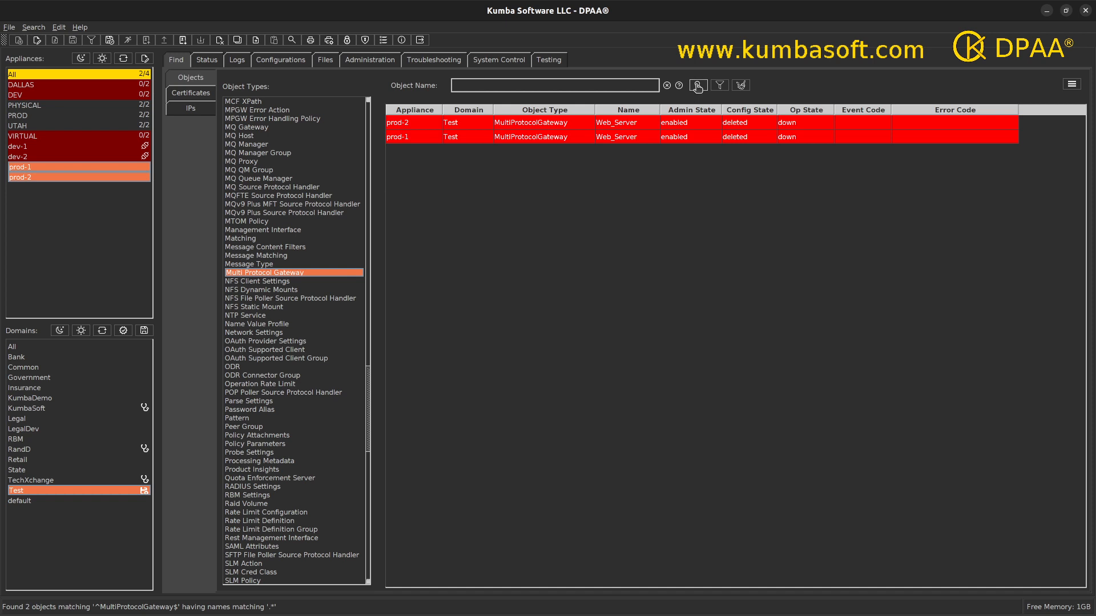
click(697, 85)
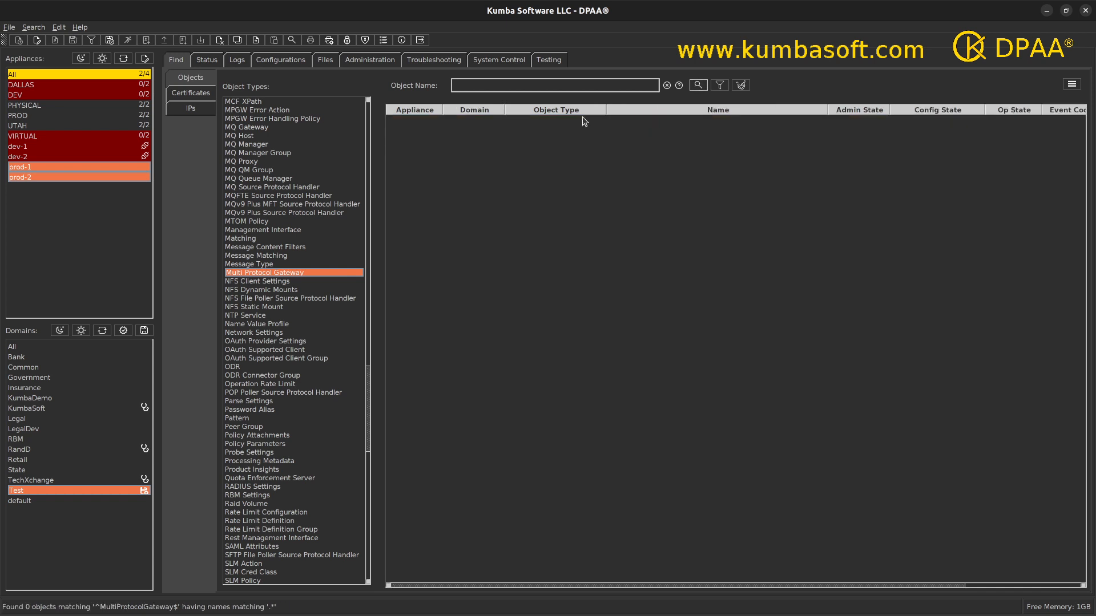